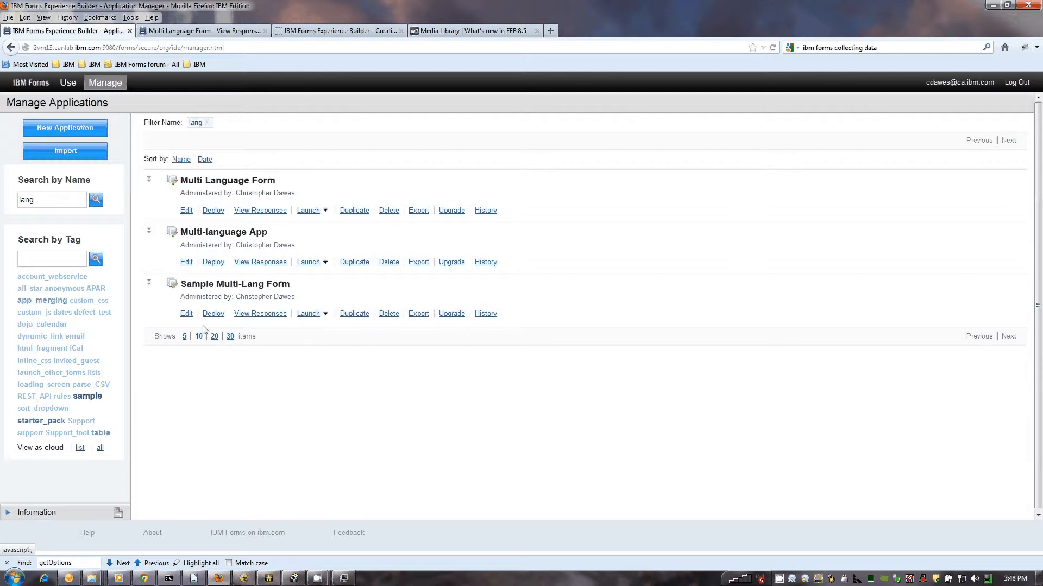
Launch Sample Multi-Lang Form, preview its name label in French and Spanish, and leave the form without submitting.
left_click(311, 317)
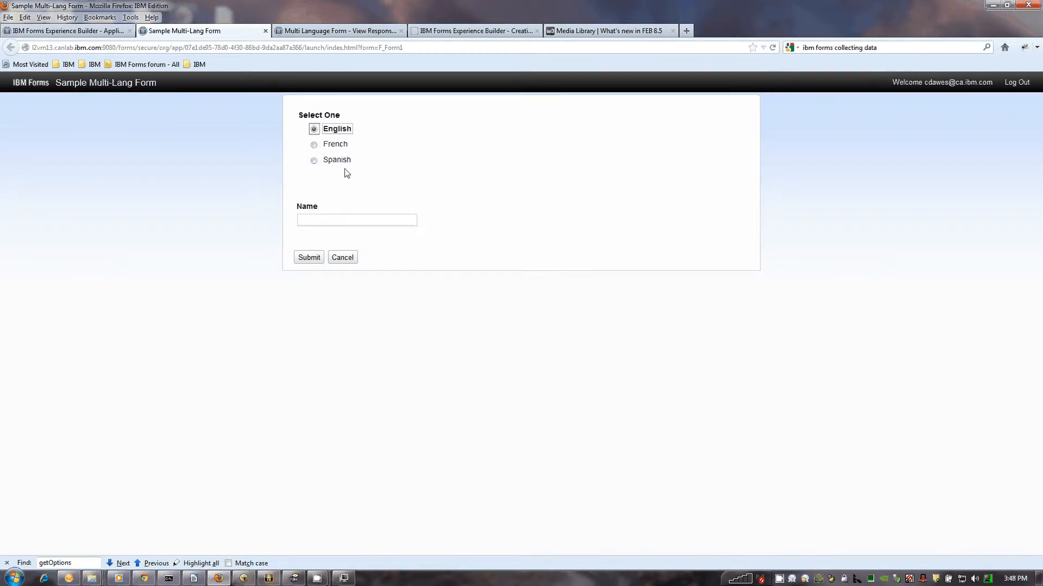
left_click(314, 146)
left_click(313, 161)
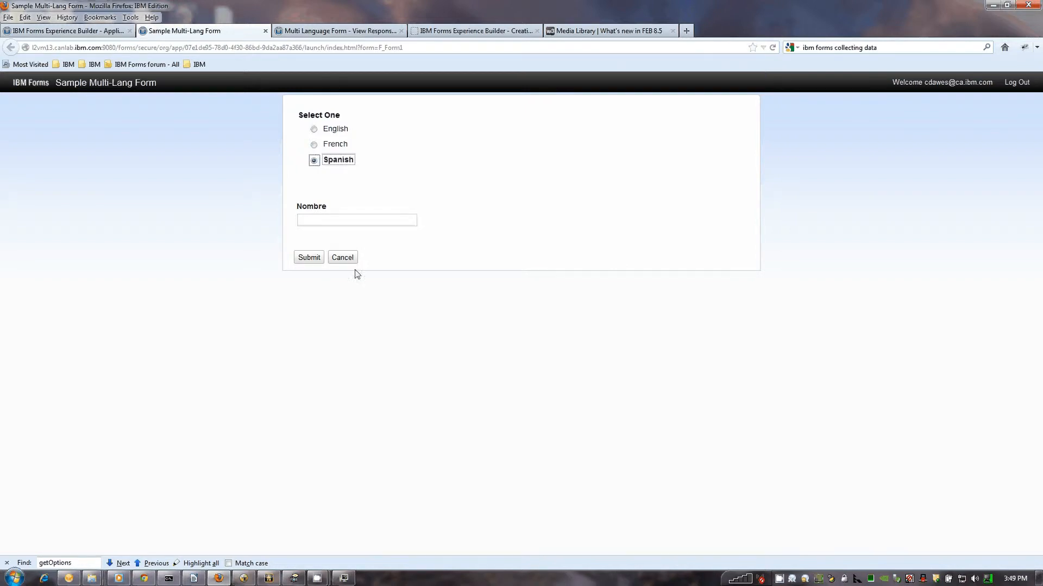
left_click(265, 31)
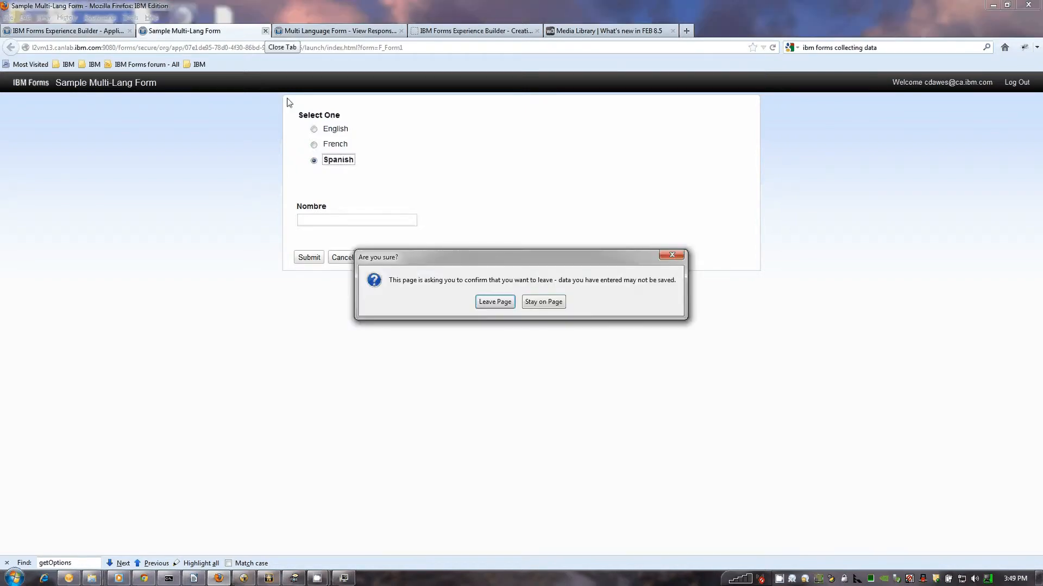
left_click(495, 302)
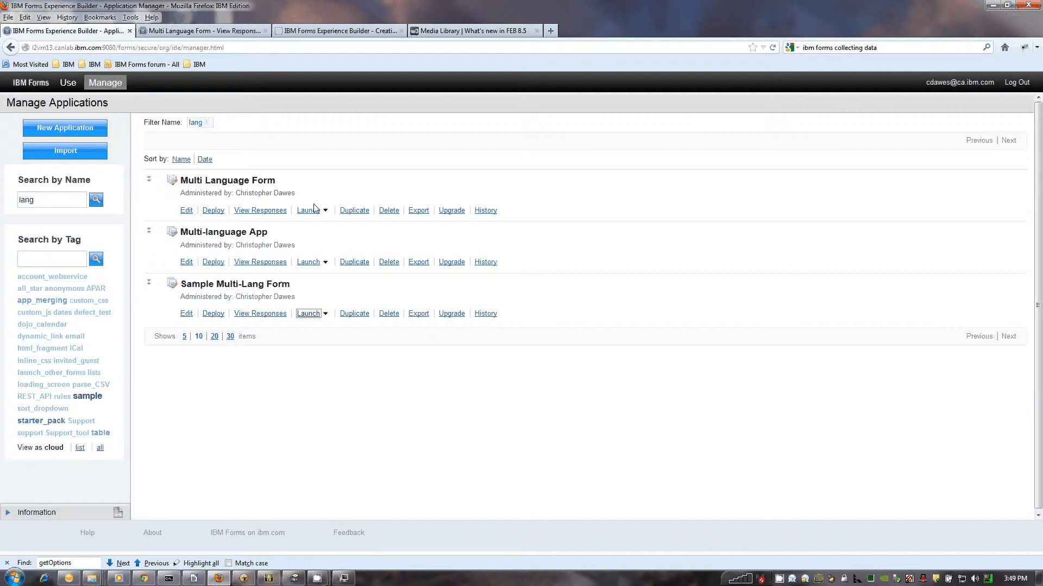
View the Multi Language Form responses, open the MultiLangStrings record for page P_P1, and examine its fields in a wider detail pane.
left_click(273, 215)
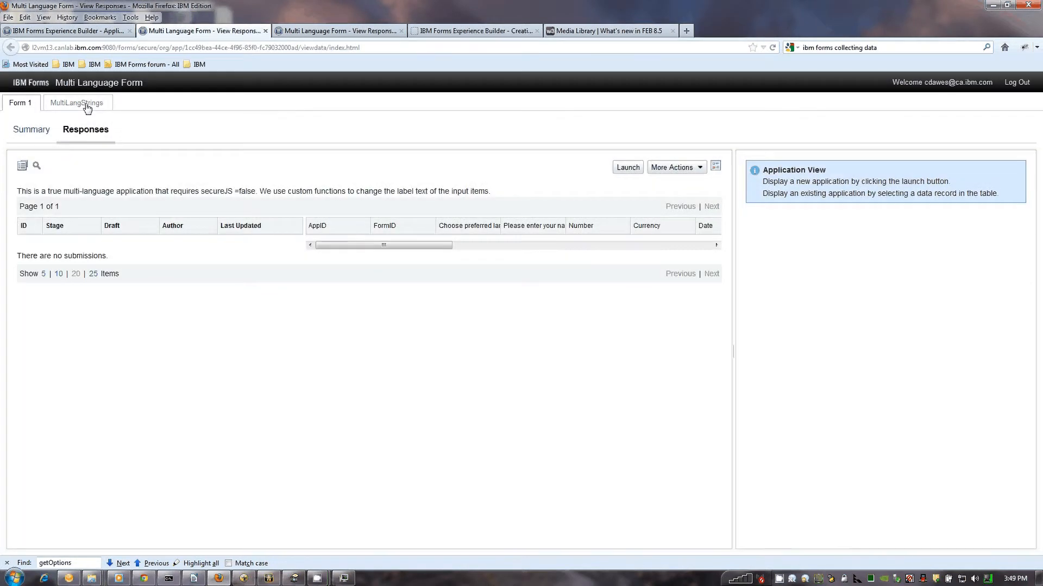
left_click(87, 108)
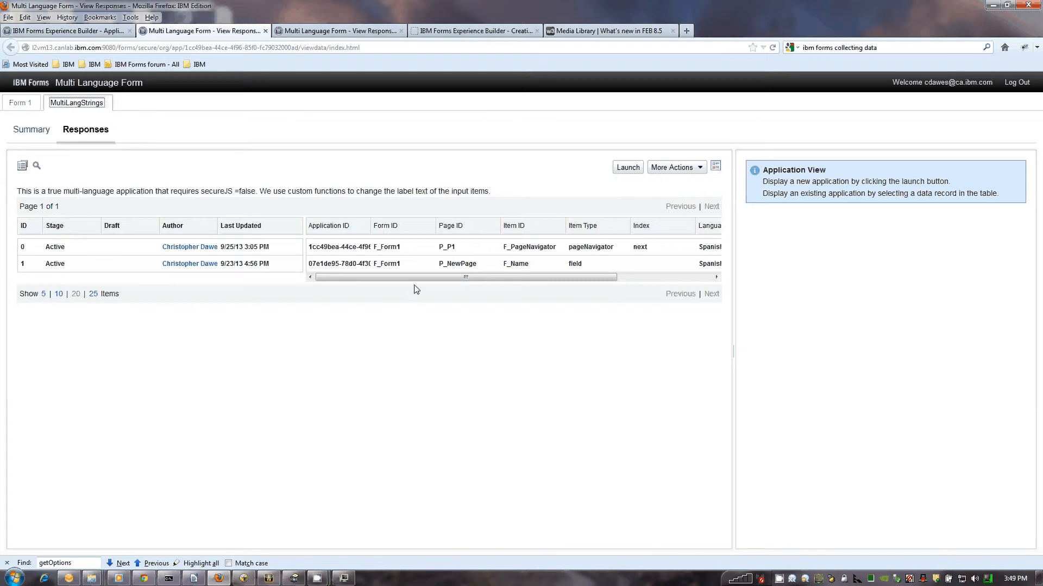
left_click(467, 251)
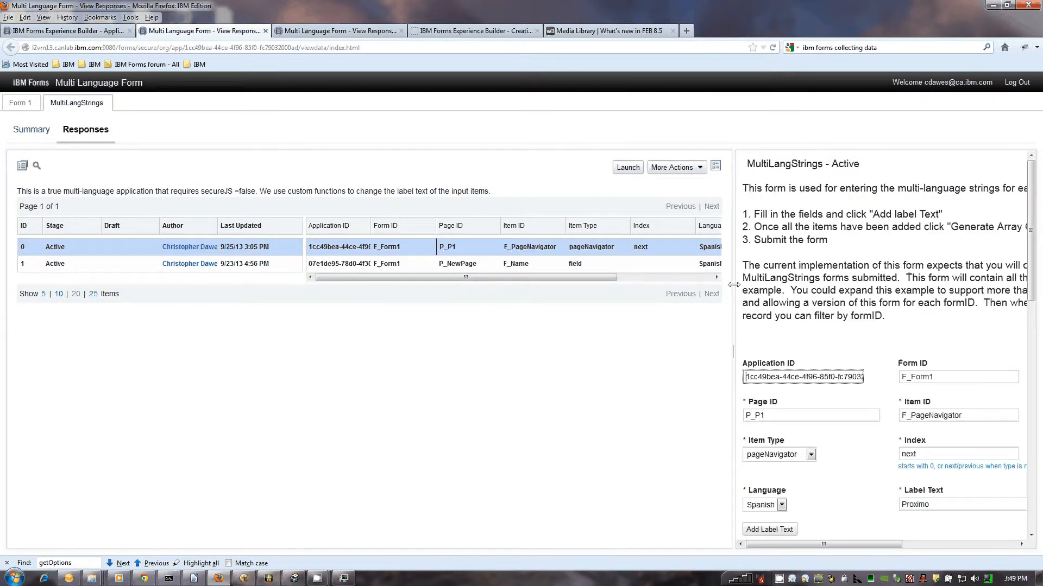
left_click_drag(734, 284, 583, 272)
scroll(652, 384, "down", 1)
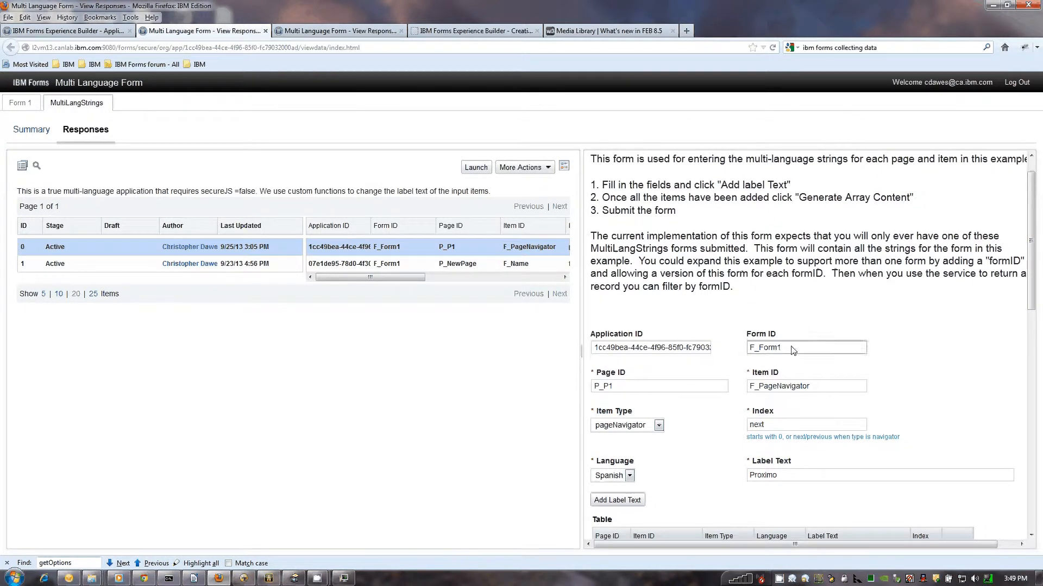
scroll(921, 358, "down", 1)
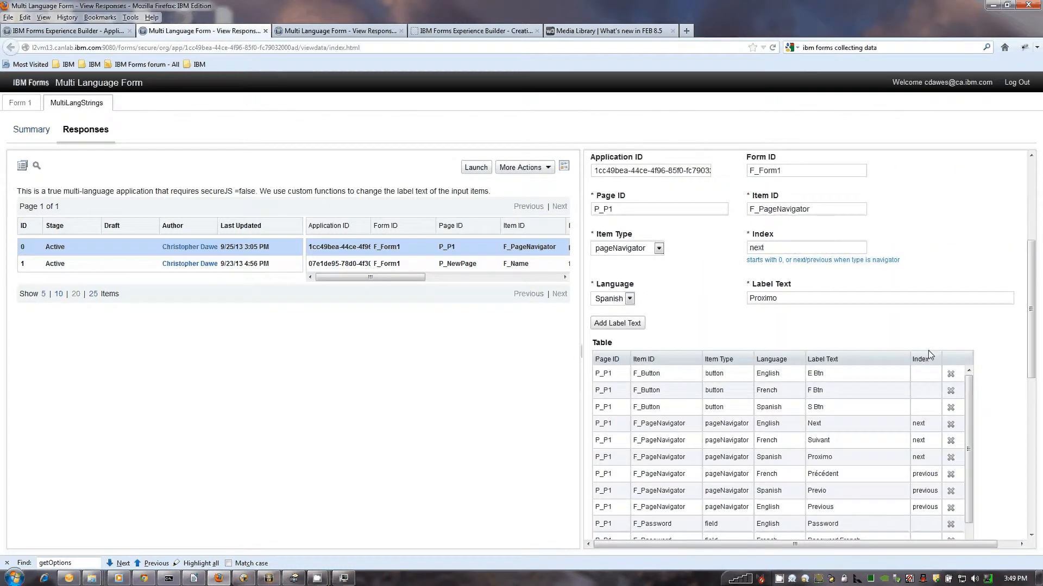
scroll(928, 350, "down", 5)
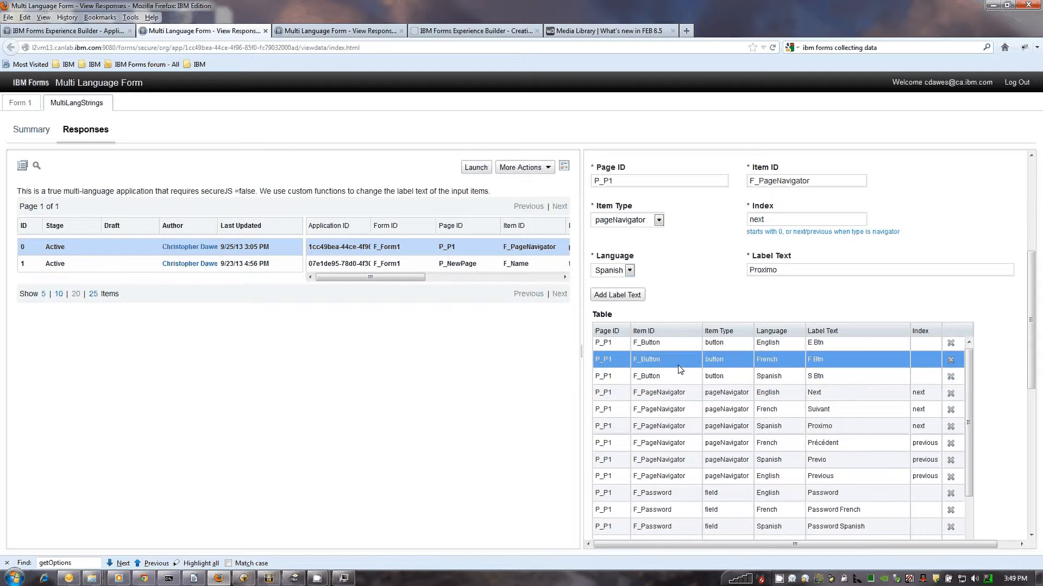
Try the item types Survey Question, Survey Header, Survey Title, pageNavigator and tabbedFolder on the label entry.
left_click(656, 220)
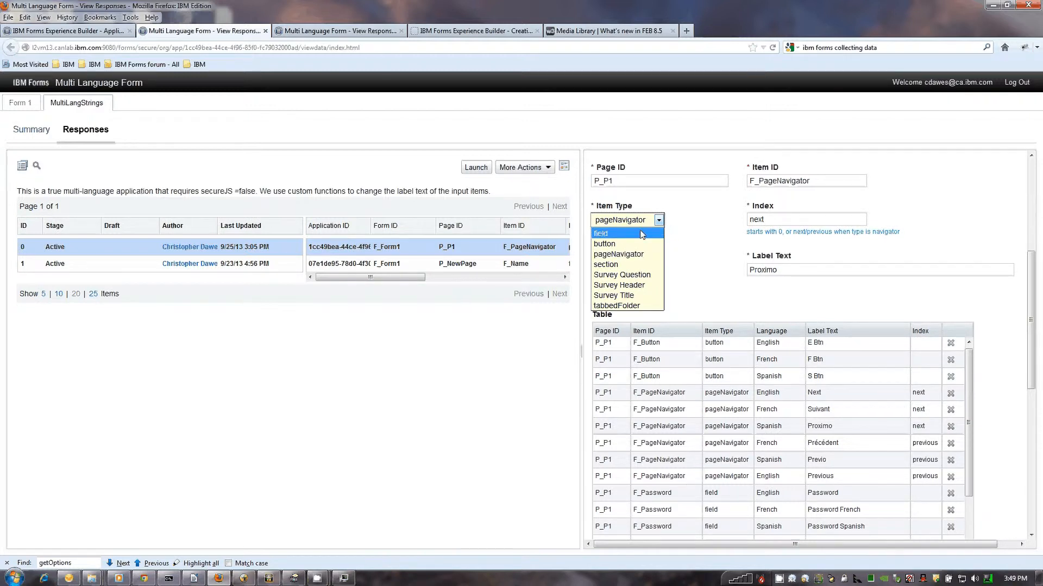
left_click(737, 223)
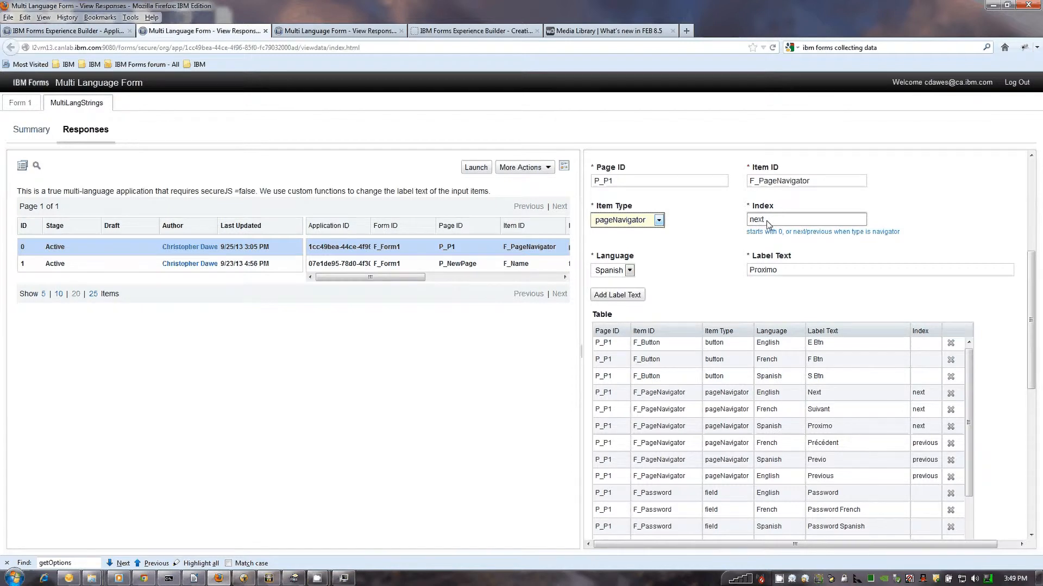
left_click(659, 221)
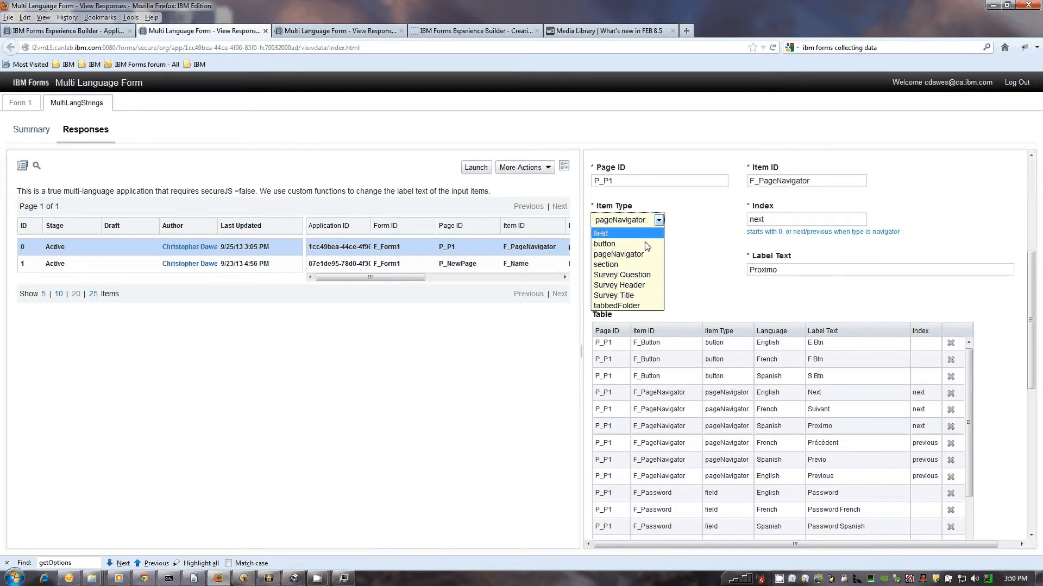
left_click(639, 275)
left_click(659, 220)
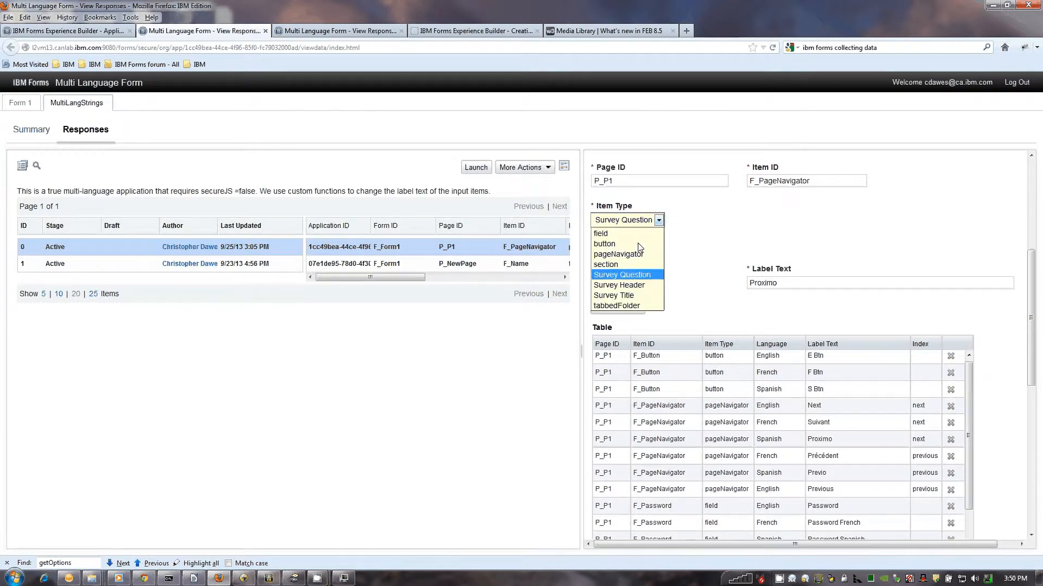
left_click(625, 285)
left_click(658, 221)
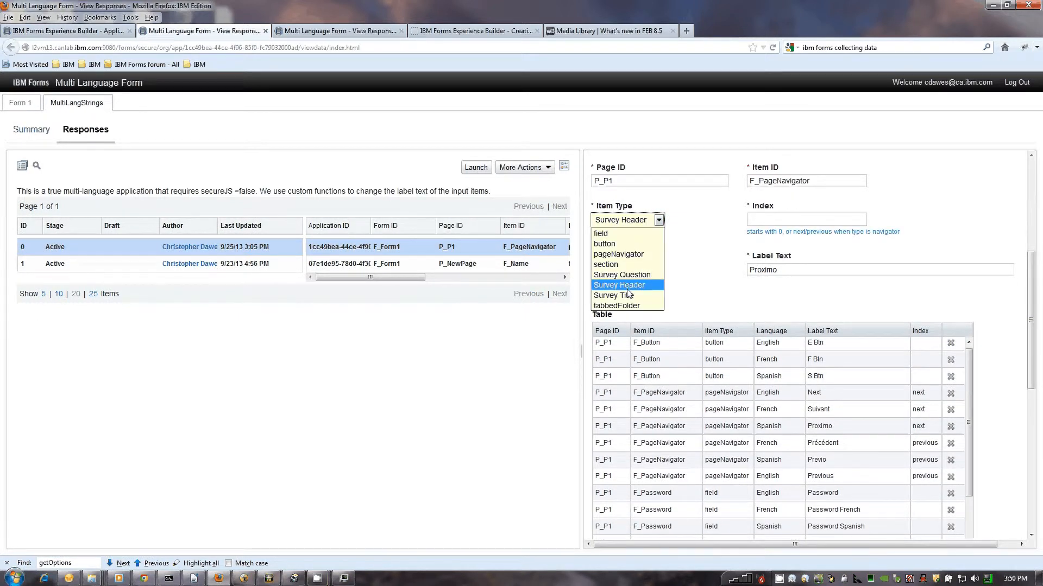
left_click(628, 295)
left_click(659, 220)
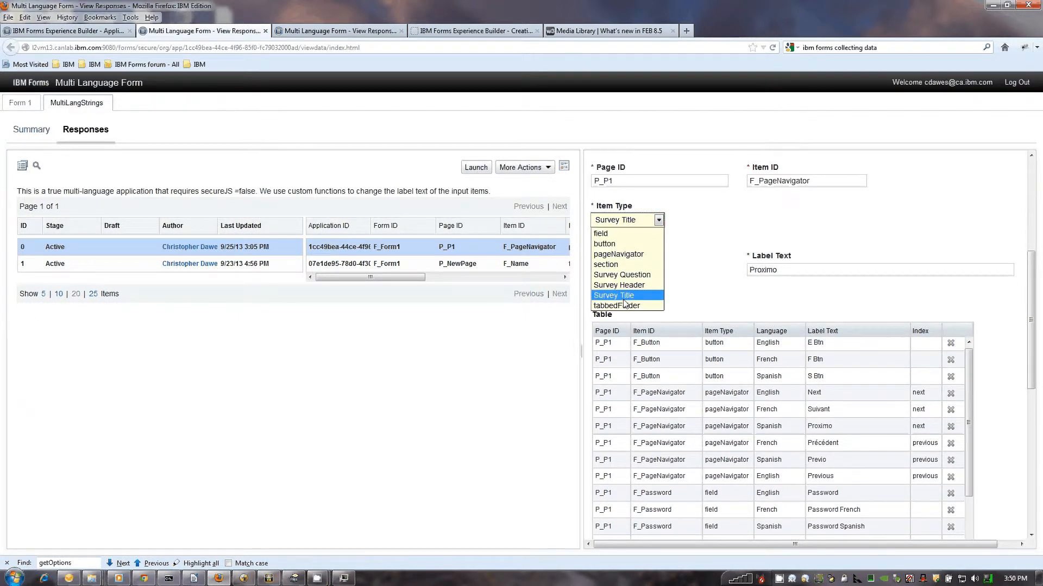
left_click(623, 255)
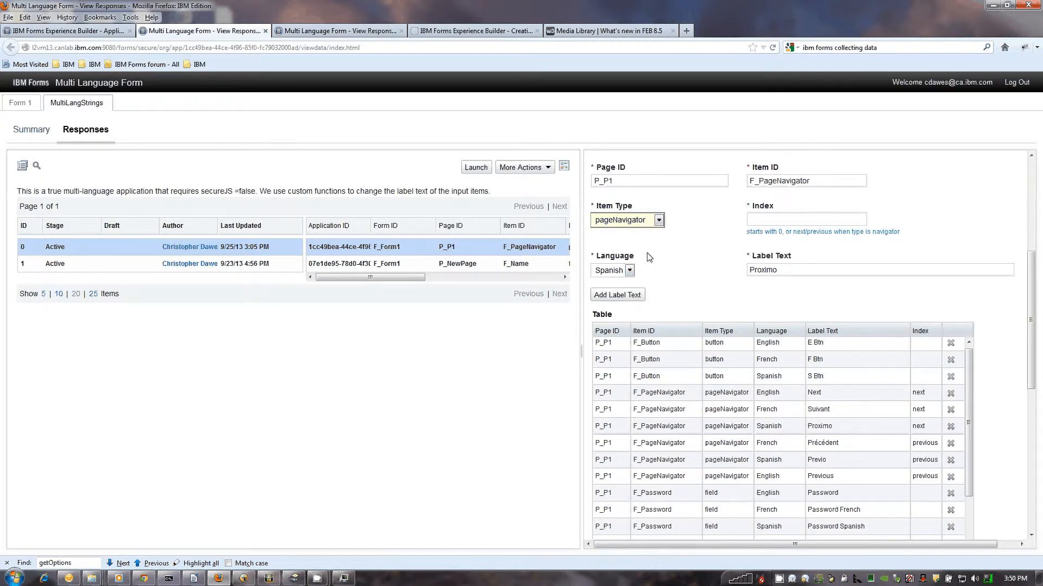
left_click(658, 221)
left_click(624, 305)
Check the available languages and the Label Text value of the F_PageNavigator entry.
left_click(629, 270)
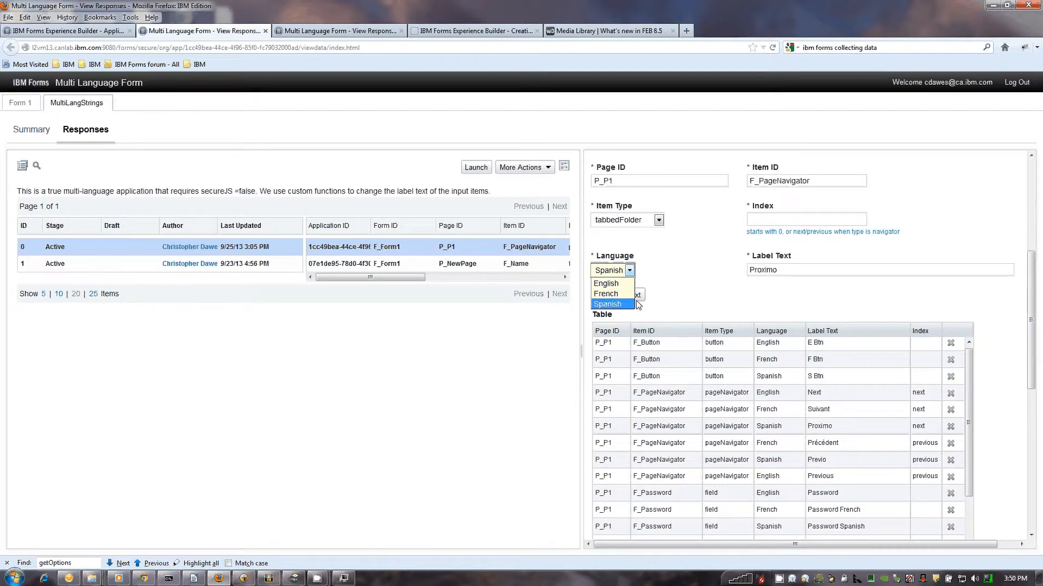
left_click(780, 274)
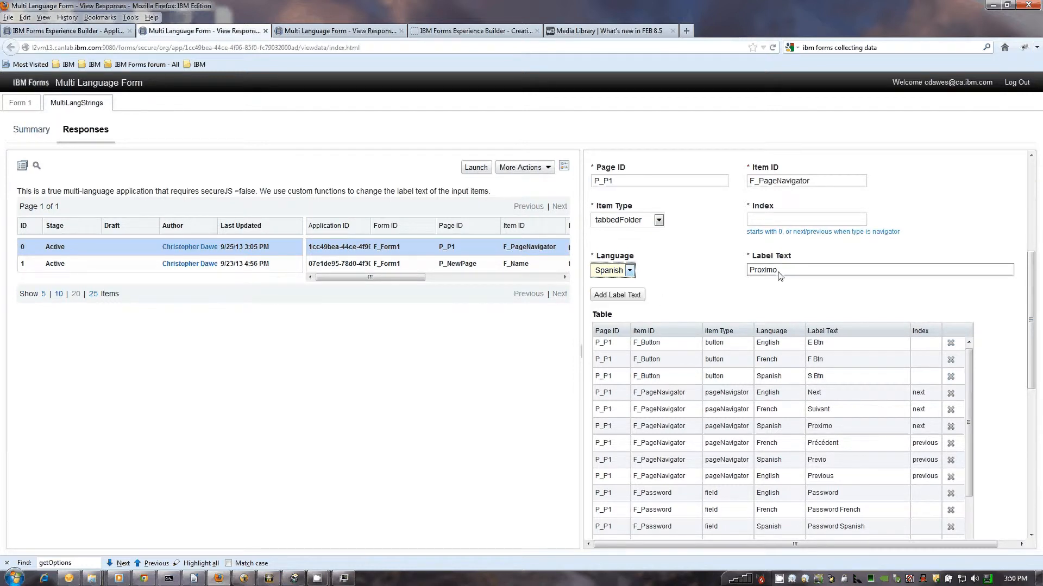
left_click_drag(780, 273, 743, 274)
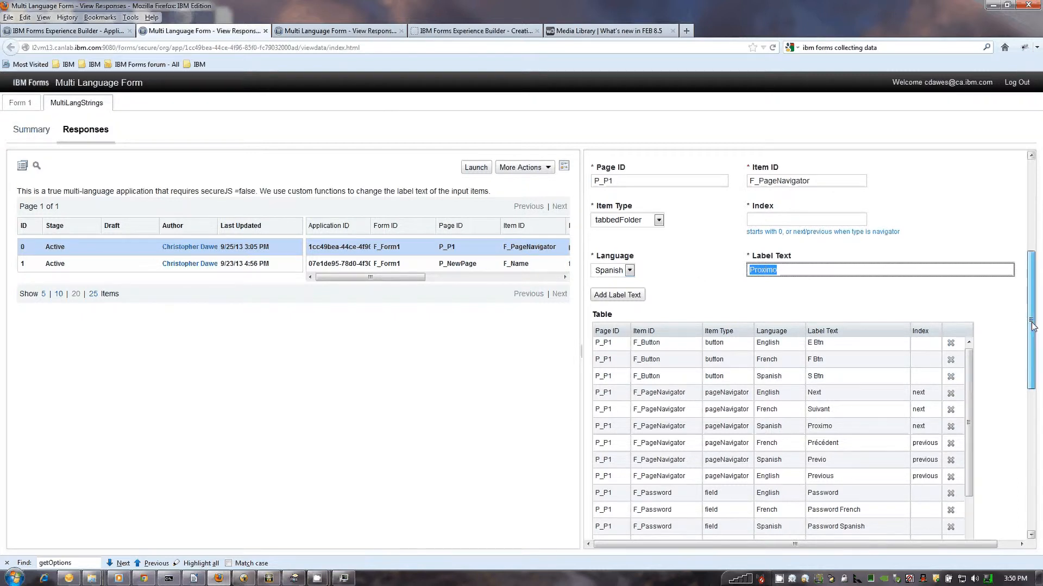
Examine the table of translated label strings and the array content generated from it.
scroll(1032, 350, "down", 2)
scroll(1032, 349, "down", 2)
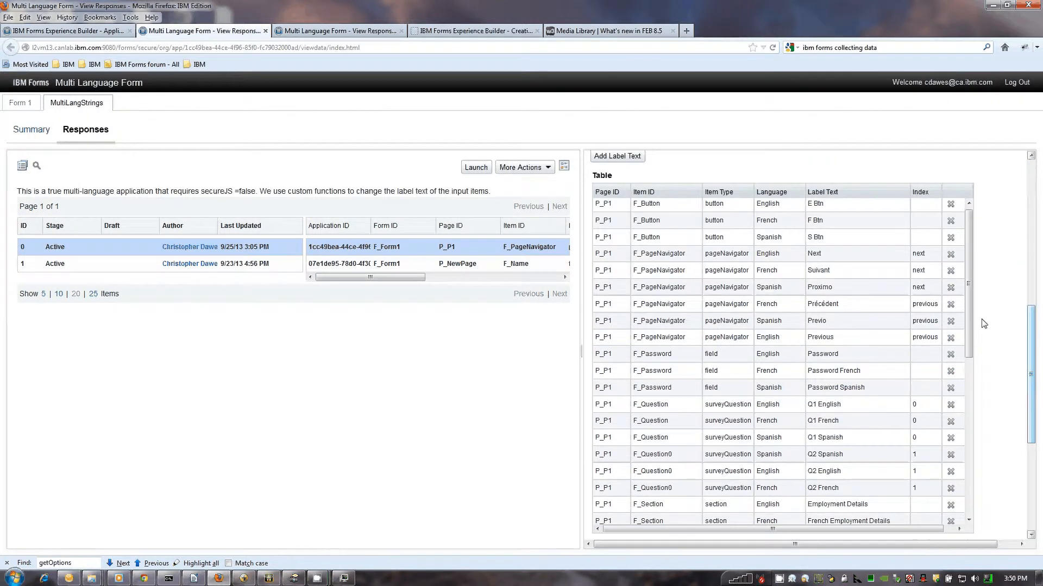
left_click(815, 354)
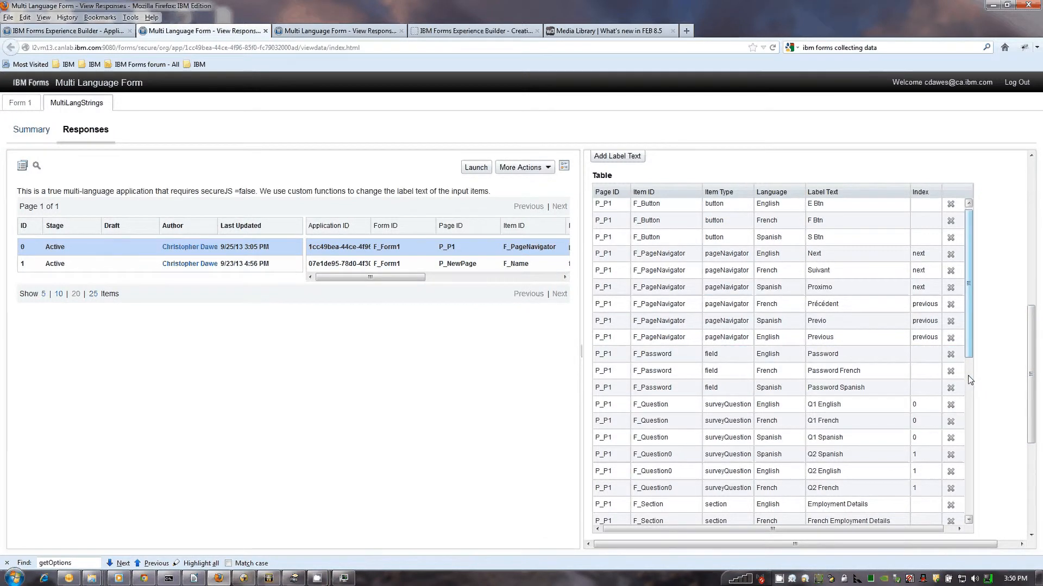
left_click_drag(970, 379, 966, 418)
scroll(964, 435, "down", 4)
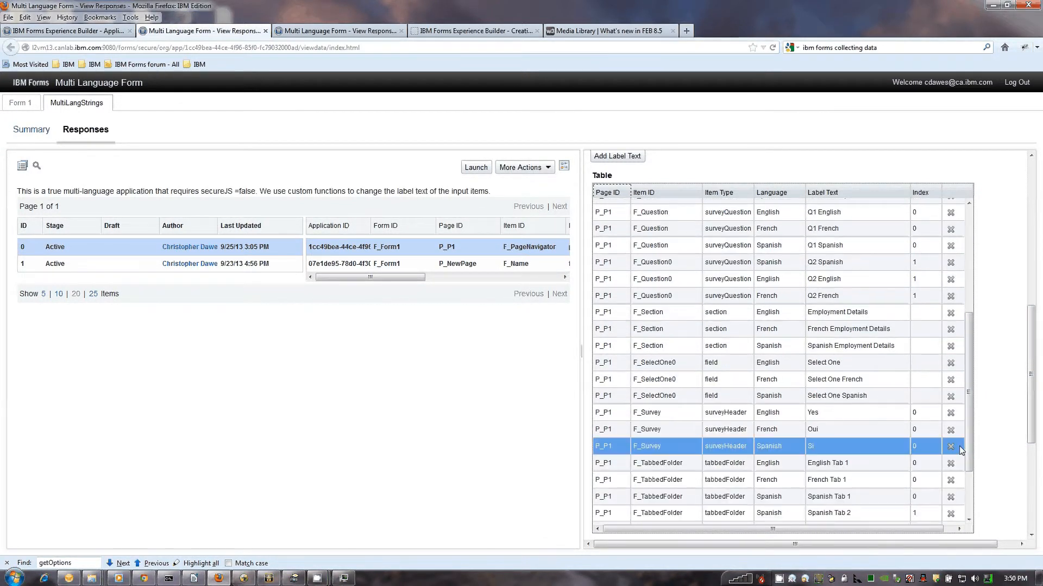
scroll(1034, 429, "down", 1)
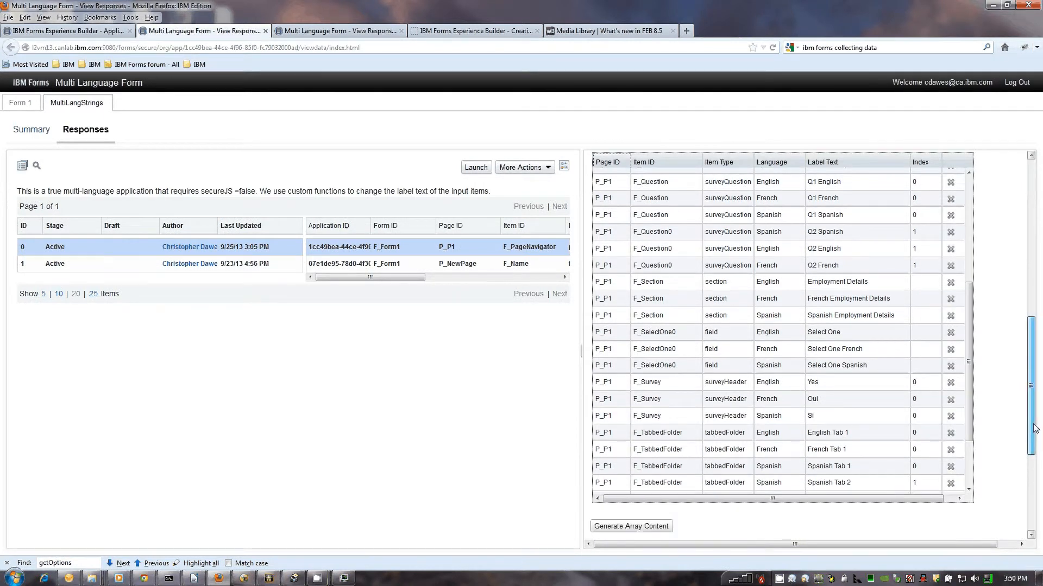
left_click_drag(1035, 429, 1031, 477)
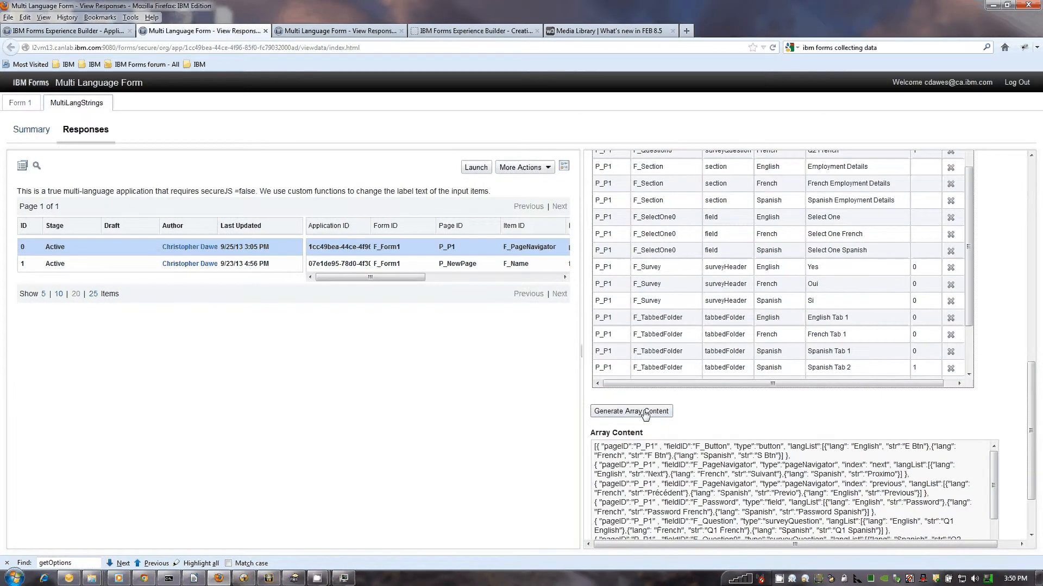
left_click_drag(1031, 429, 1032, 462)
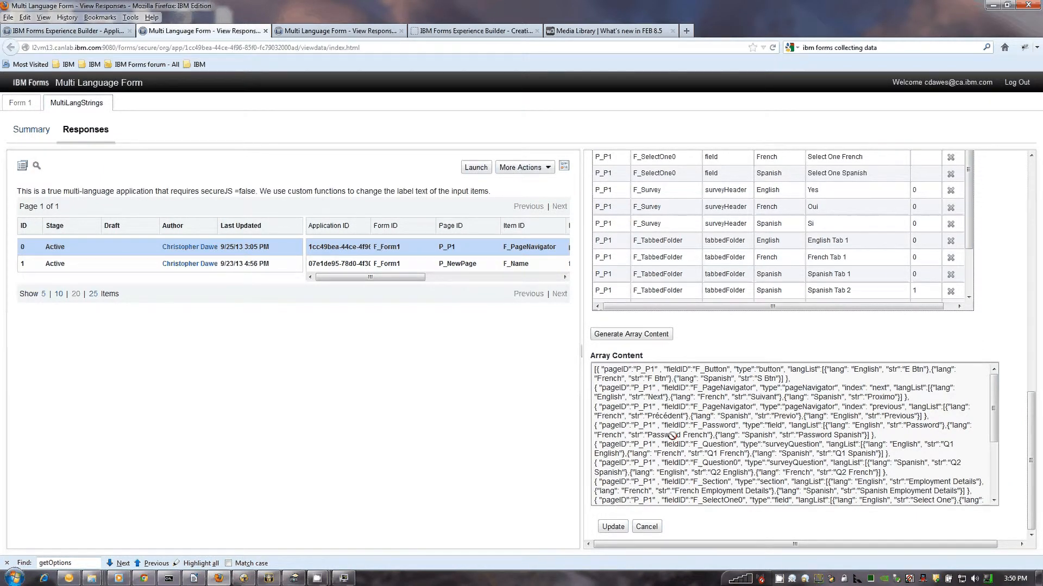
Open the P_NewPage strings record, discarding changes to the current one, and review its F_Name translations and array content.
left_click(464, 264)
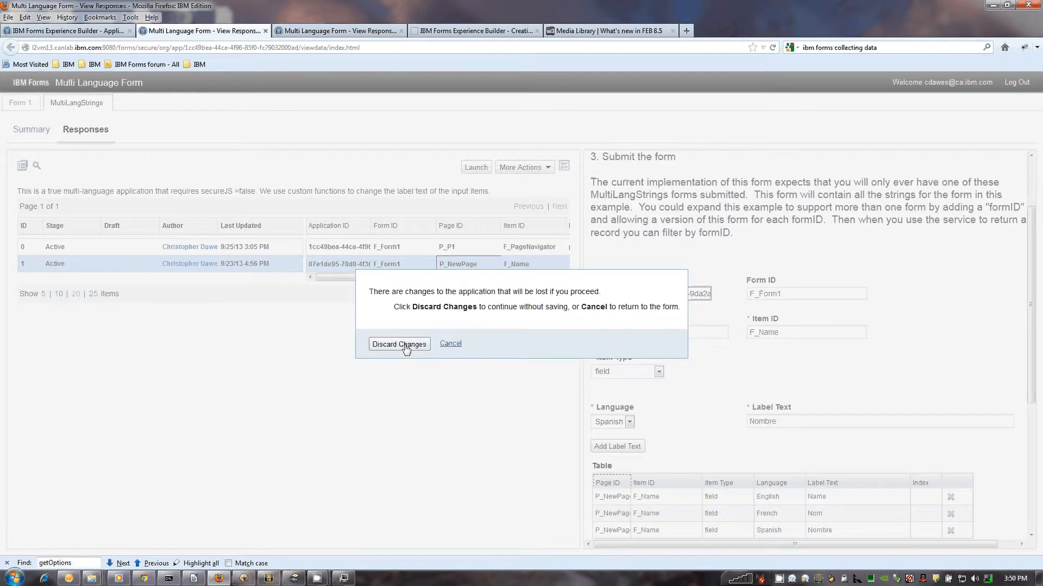
left_click(400, 344)
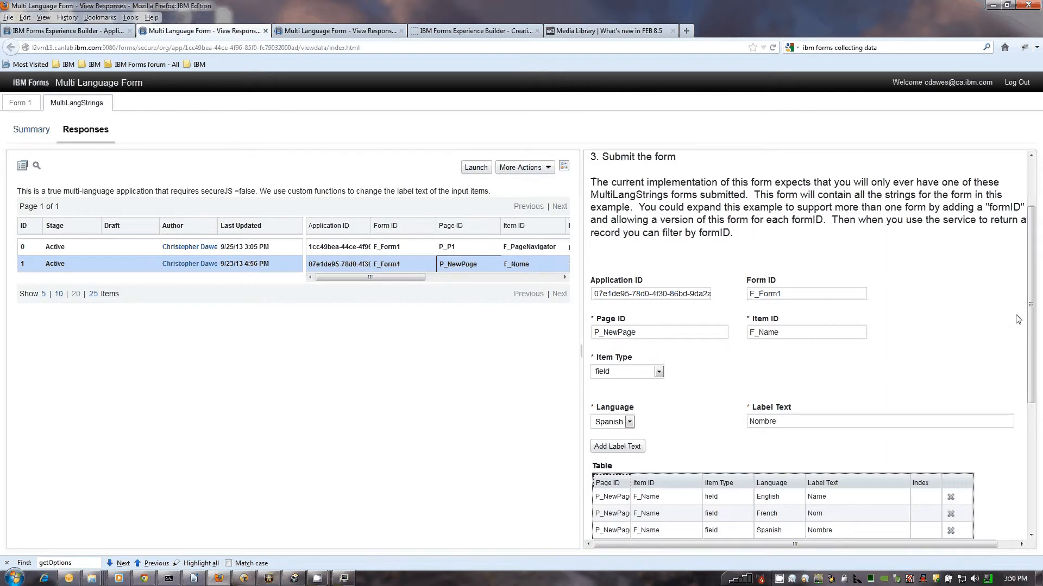
scroll(1017, 319, "down", 3)
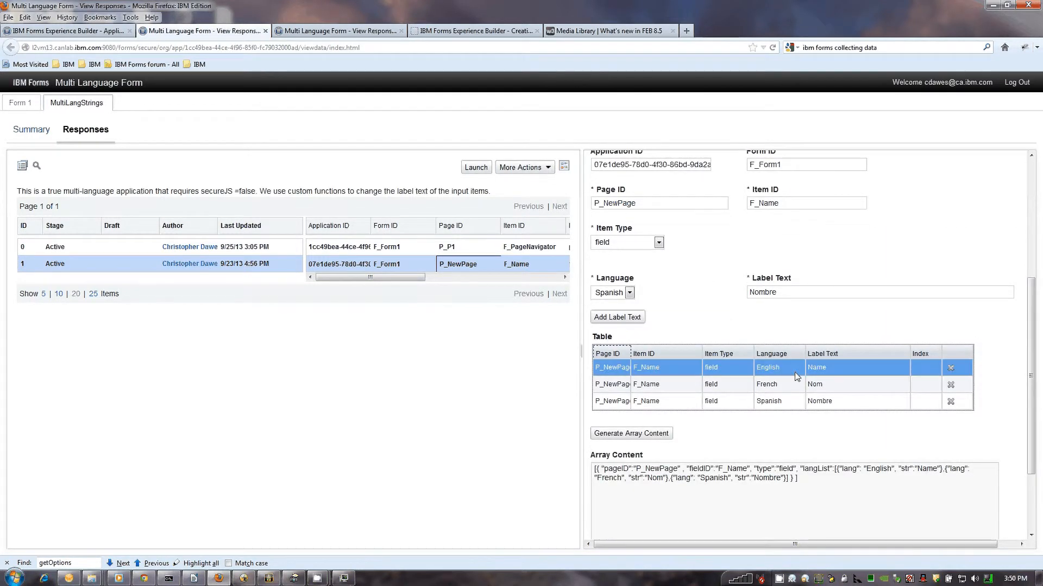
left_click(850, 404)
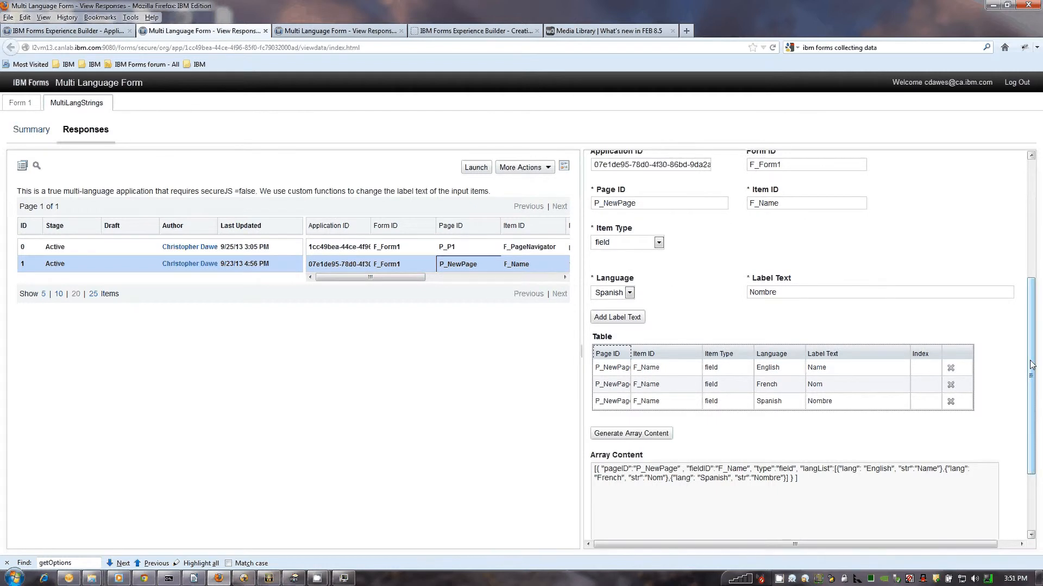
scroll(804, 359, "down", 3)
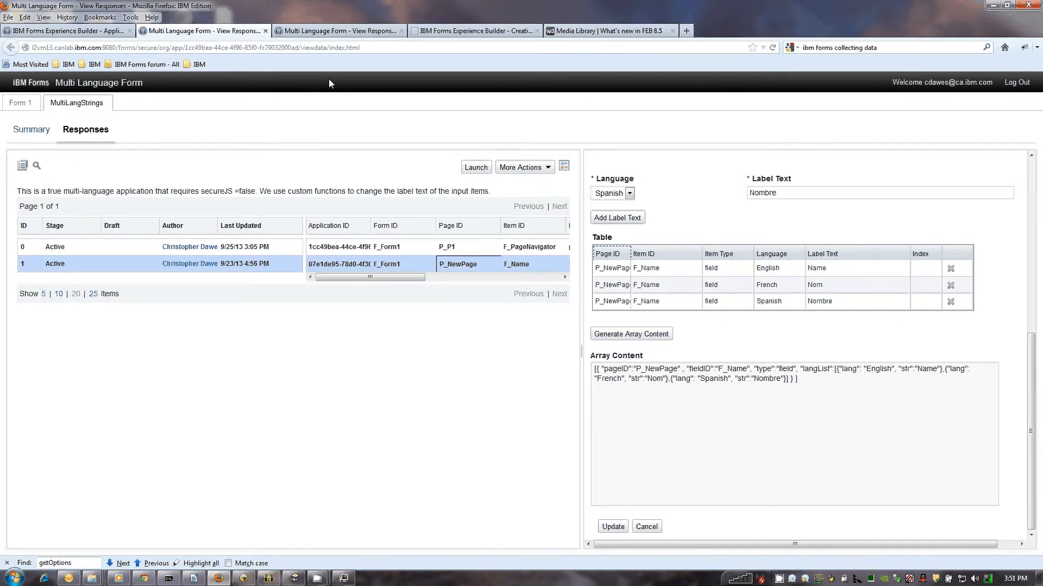
Return to the application manager and open Sample Multi-Lang Form for editing.
left_click(107, 35)
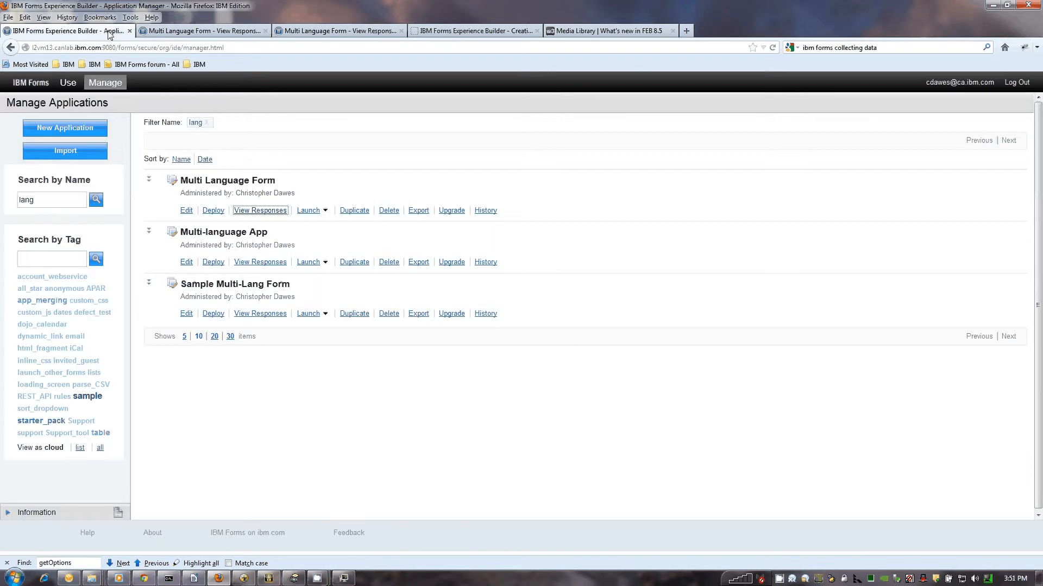
left_click(186, 314)
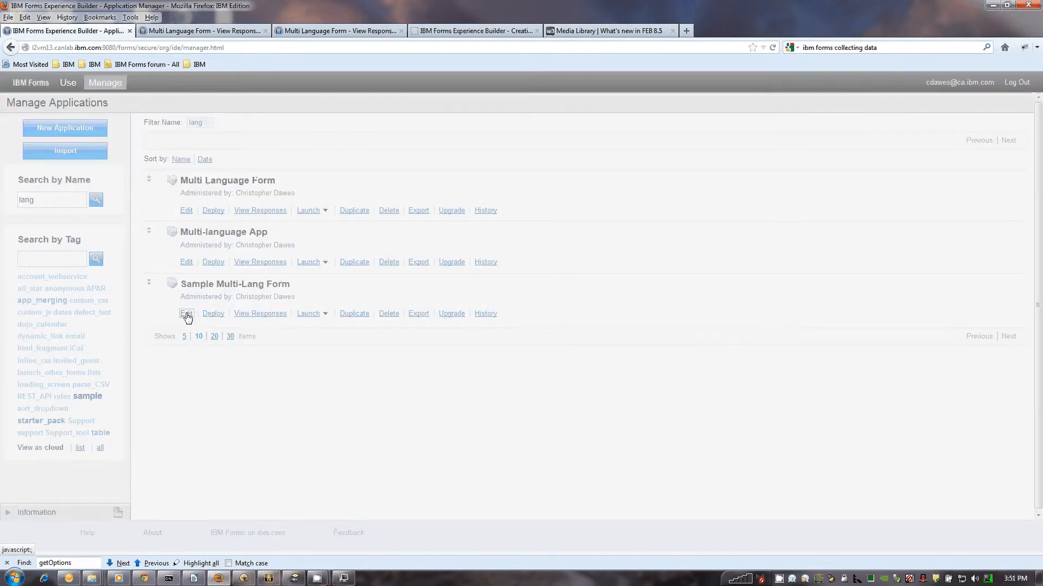
left_click(396, 378)
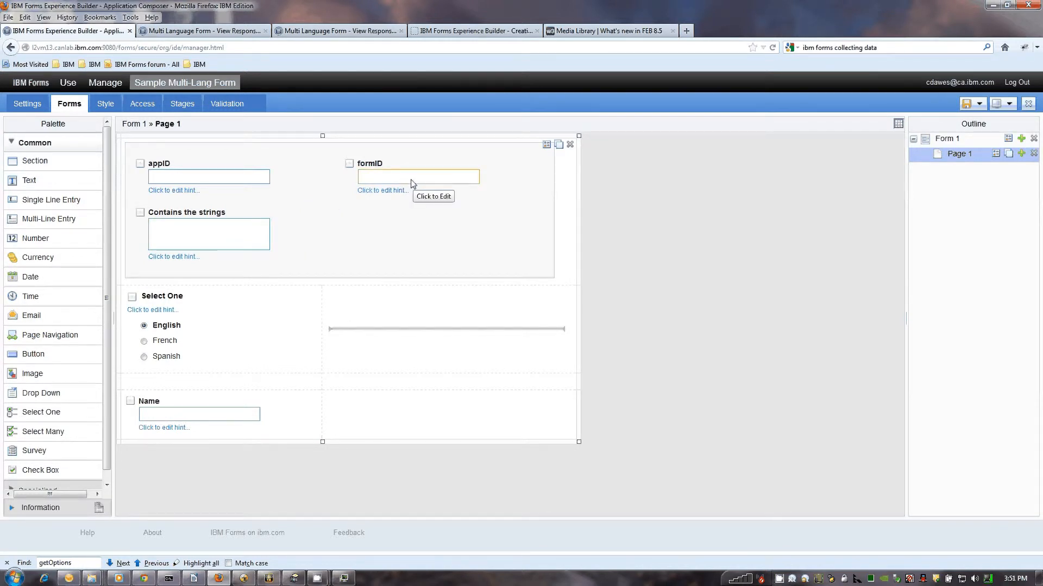
Open Form 1's onShow event and examine the custom code that sets the application ID and calls the strings service.
left_click(1008, 140)
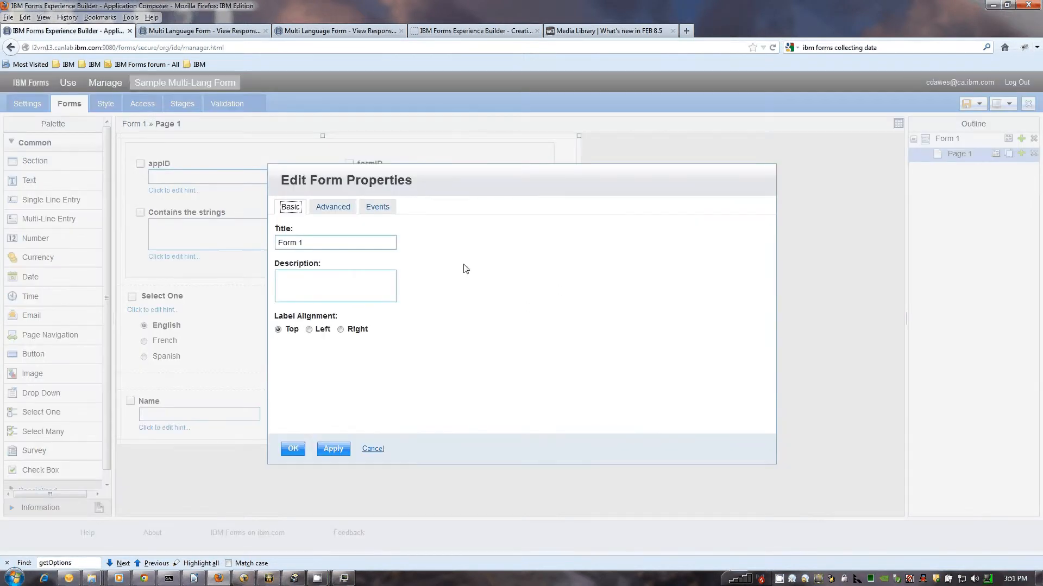
left_click(377, 207)
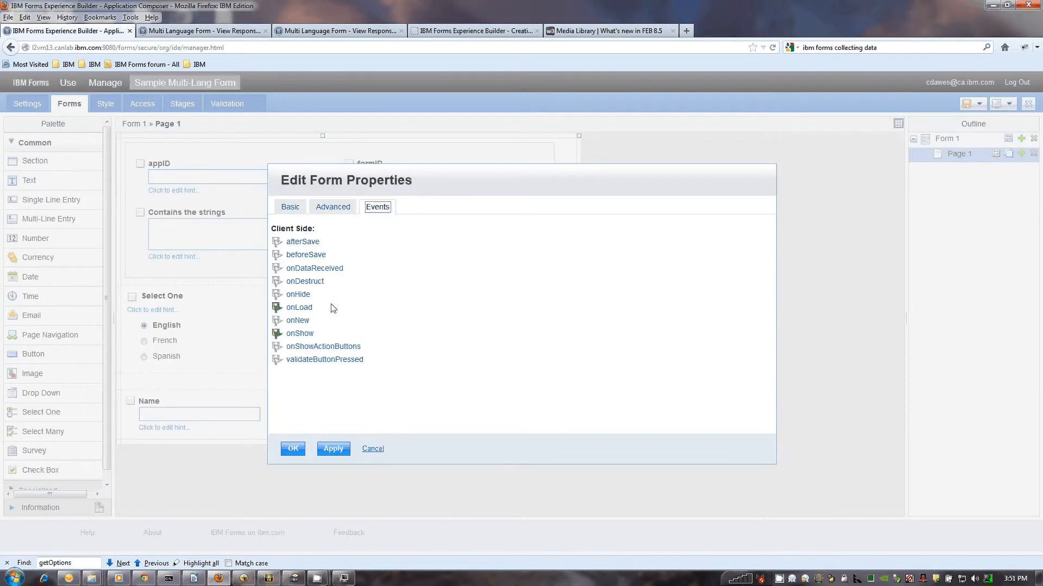
left_click(301, 333)
left_click(372, 306)
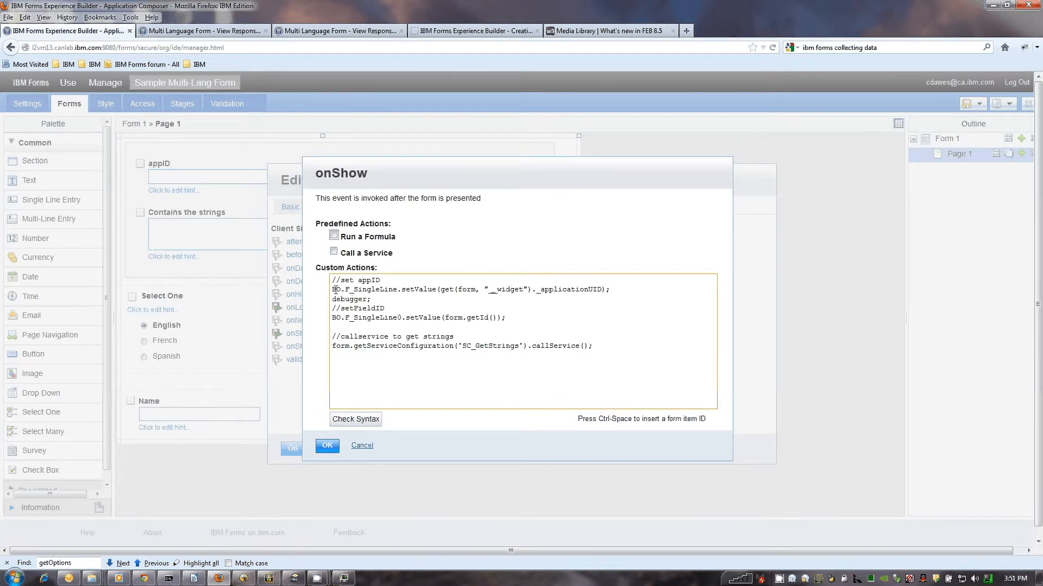
left_click_drag(335, 290, 613, 290)
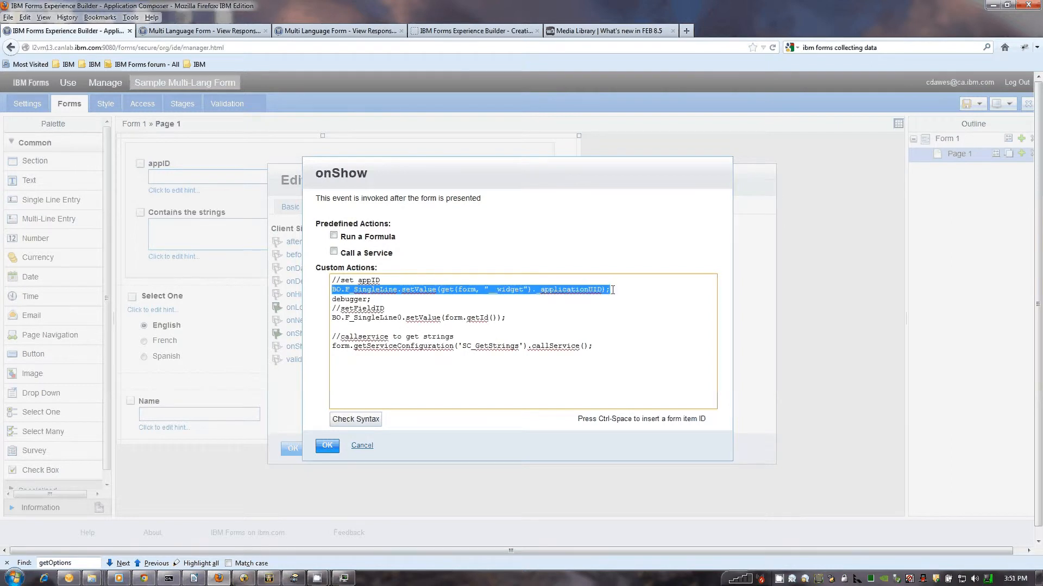
left_click(372, 311)
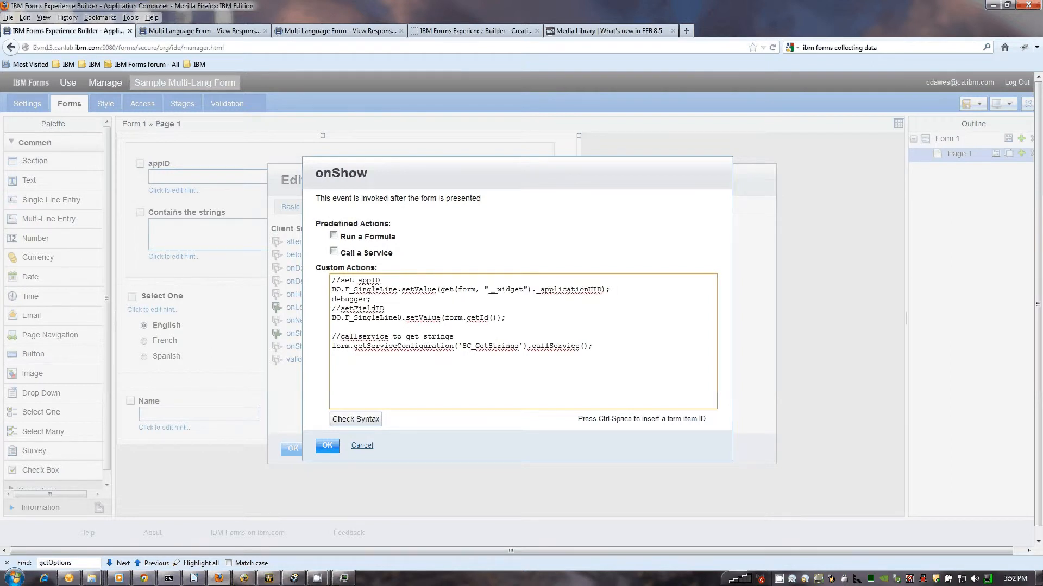
Delete the debugger line from Form 1's onShow custom actions and accept the form properties.
triple_click(400, 301)
key("Delete")
left_click(330, 448)
left_click(296, 451)
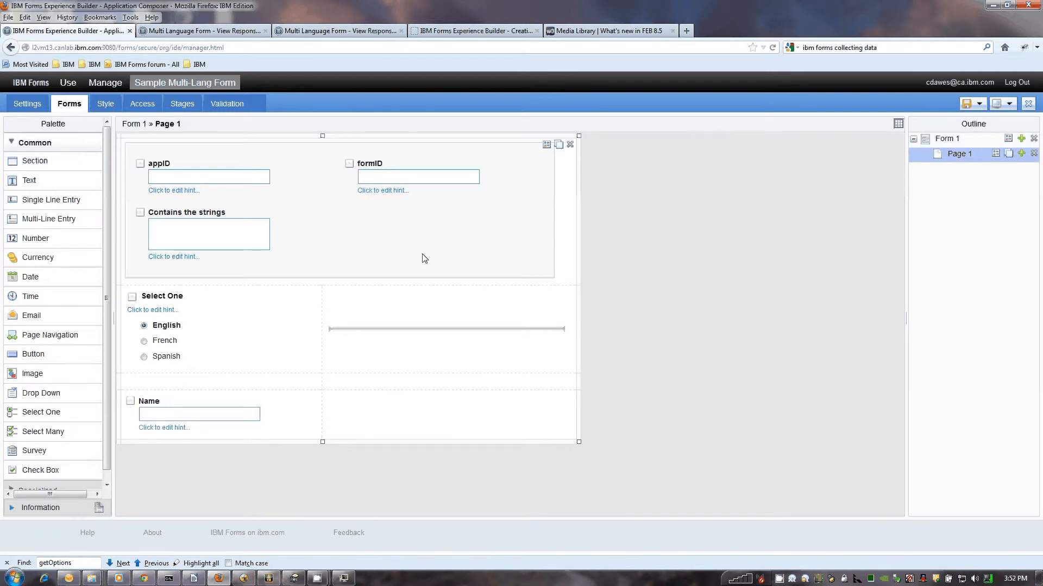
Review the input and output assignments of Form 1's MultiLangStrings Retrieve service configuration, including the targets inside the section.
left_click(31, 105)
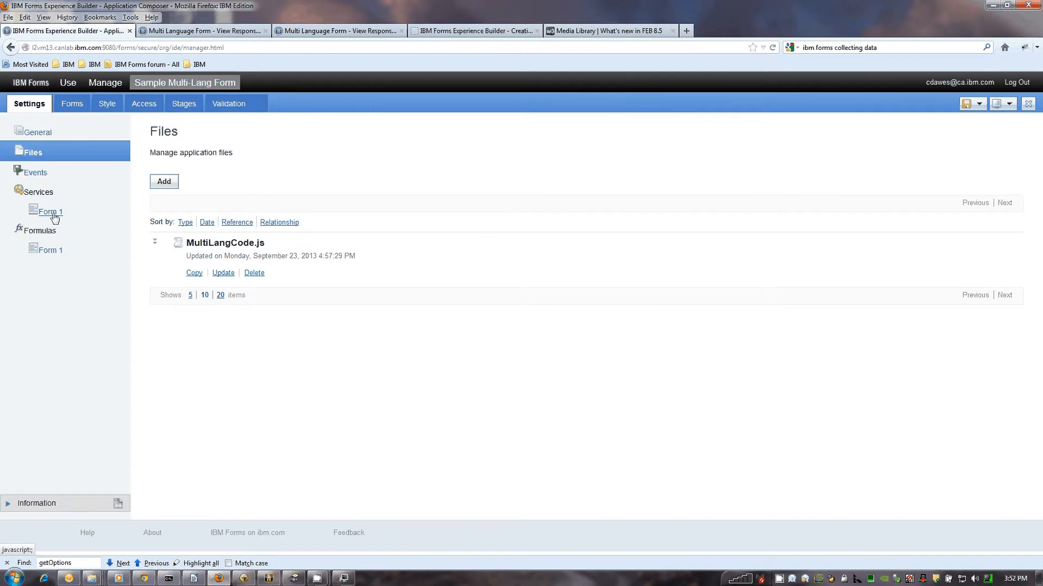
left_click(55, 217)
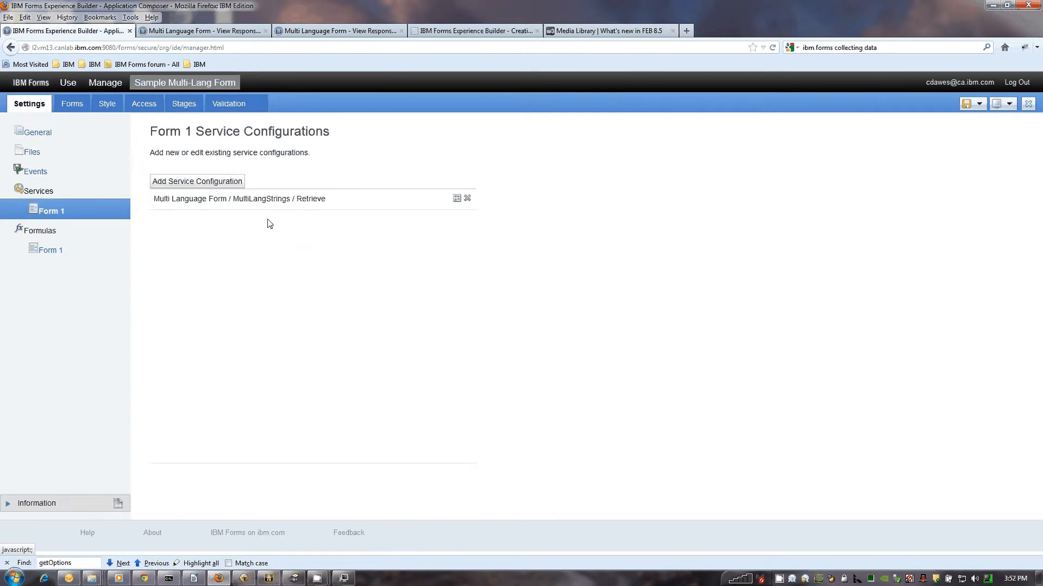
left_click(457, 198)
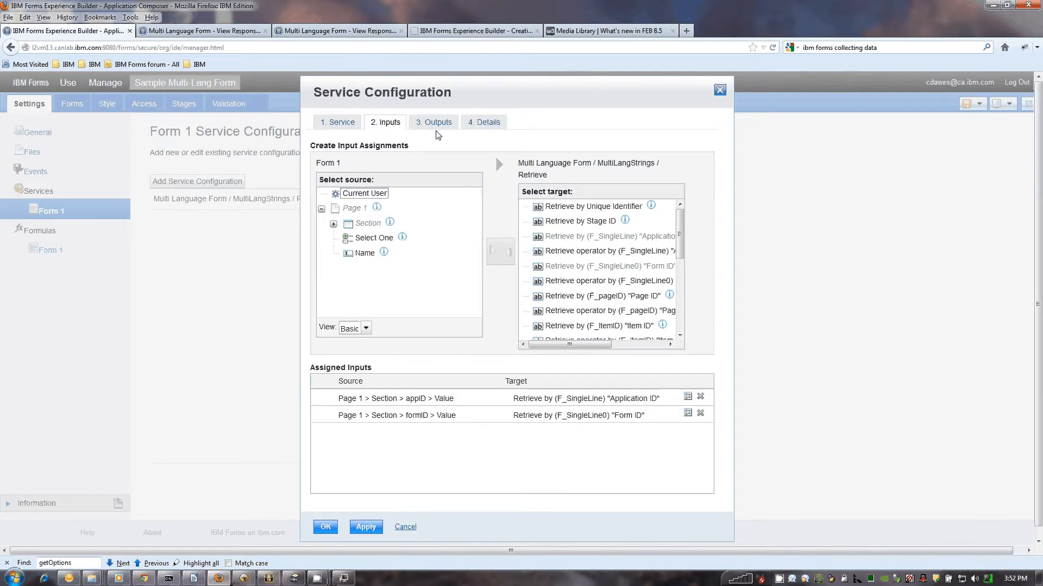
left_click(436, 128)
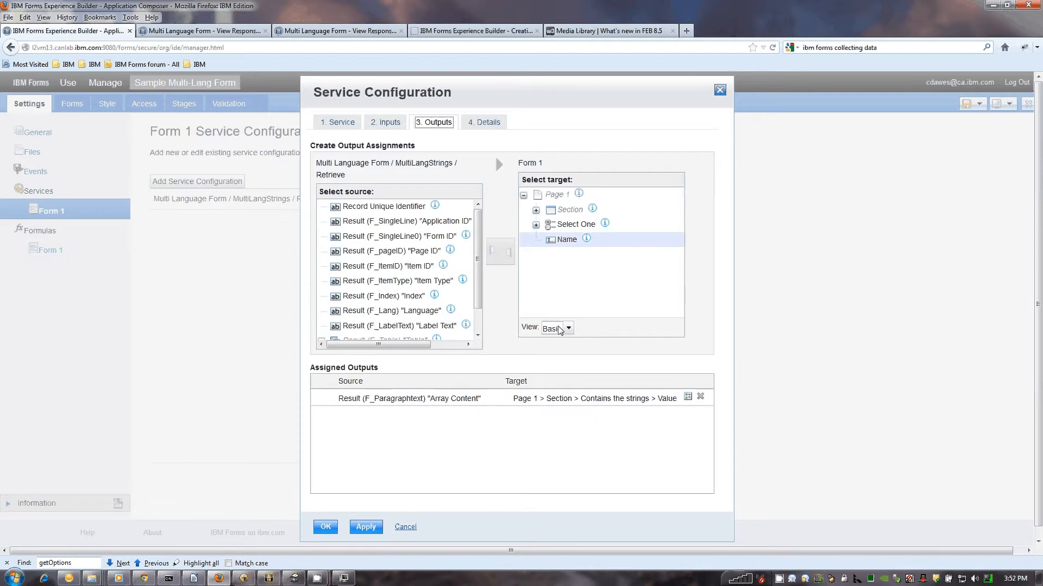
left_click(536, 212)
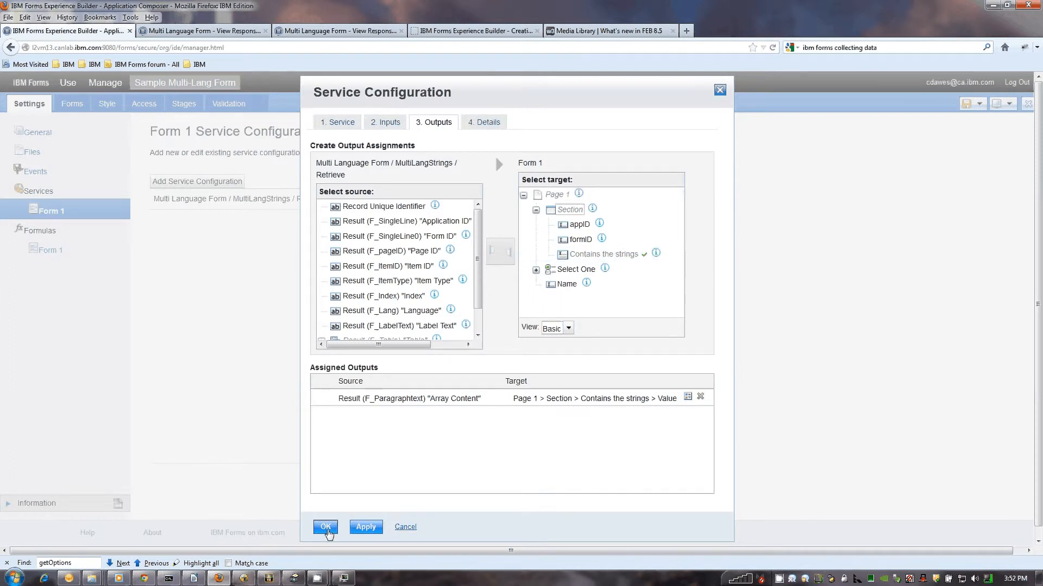
left_click(325, 526)
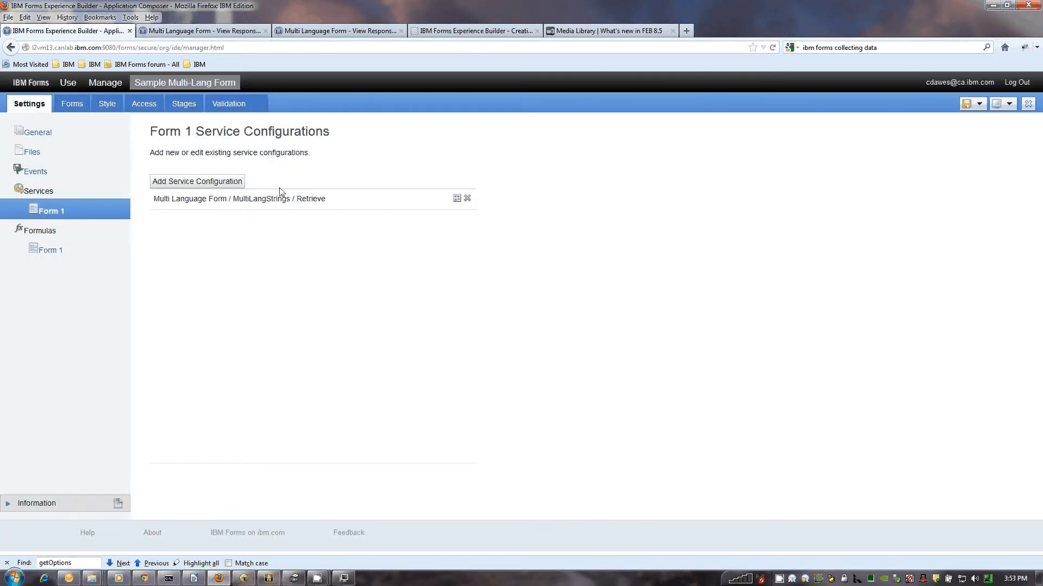
Examine the onShow event code of the section that holds the appID, formID and strings fields.
left_click(74, 104)
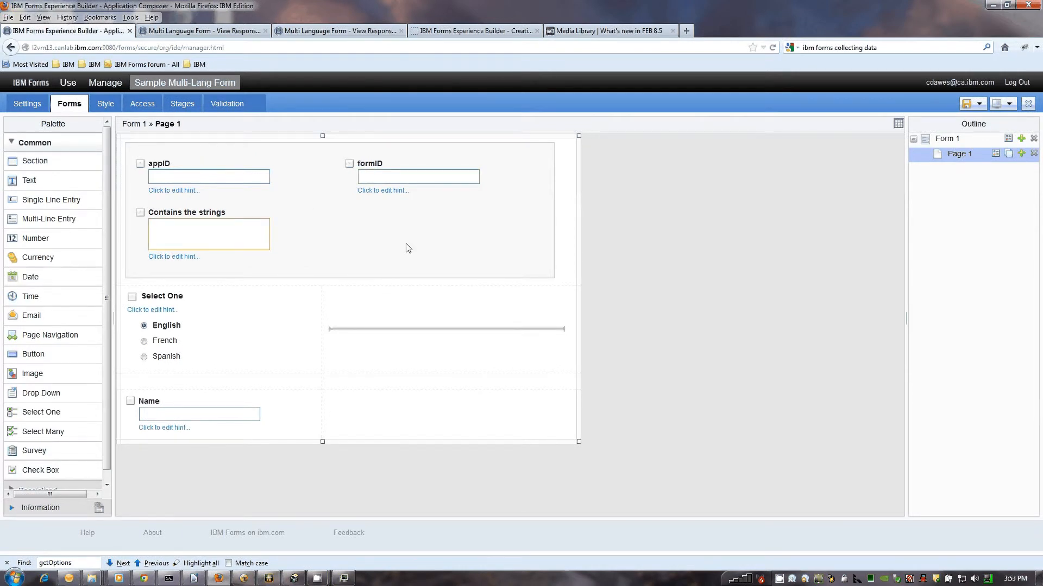
left_click(568, 176)
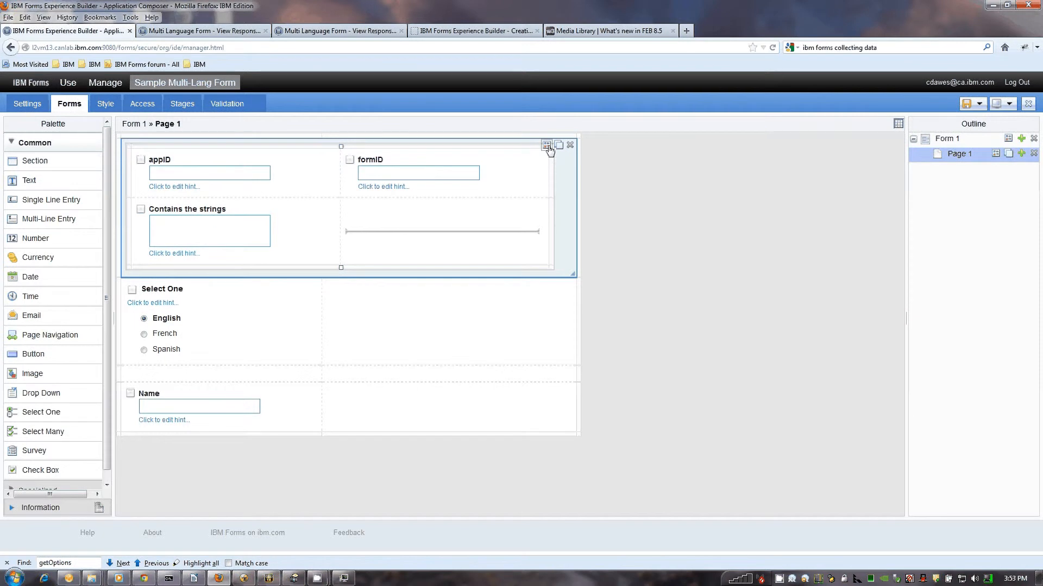
left_click(547, 146)
left_click(426, 207)
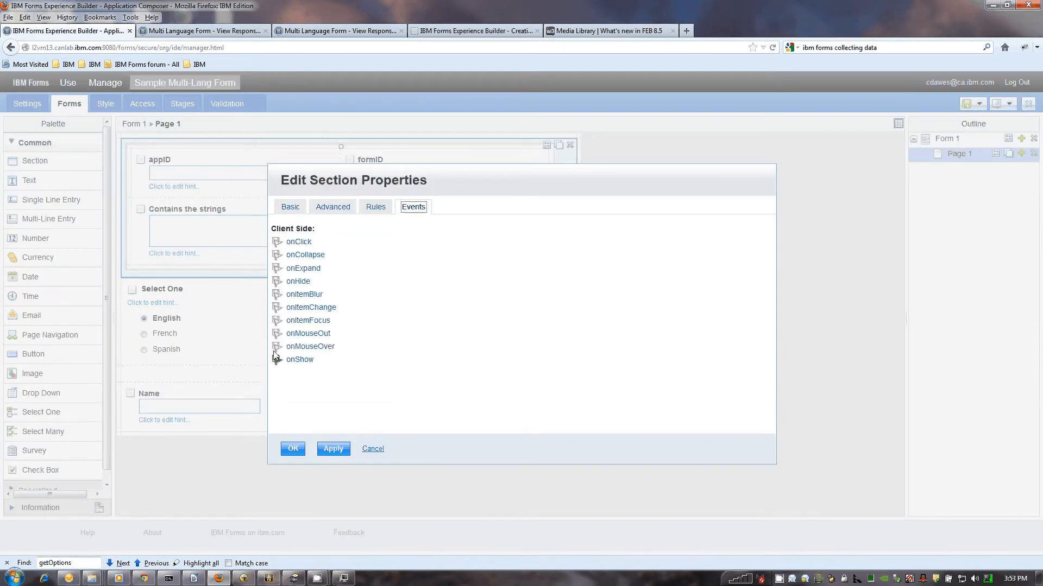
left_click(299, 360)
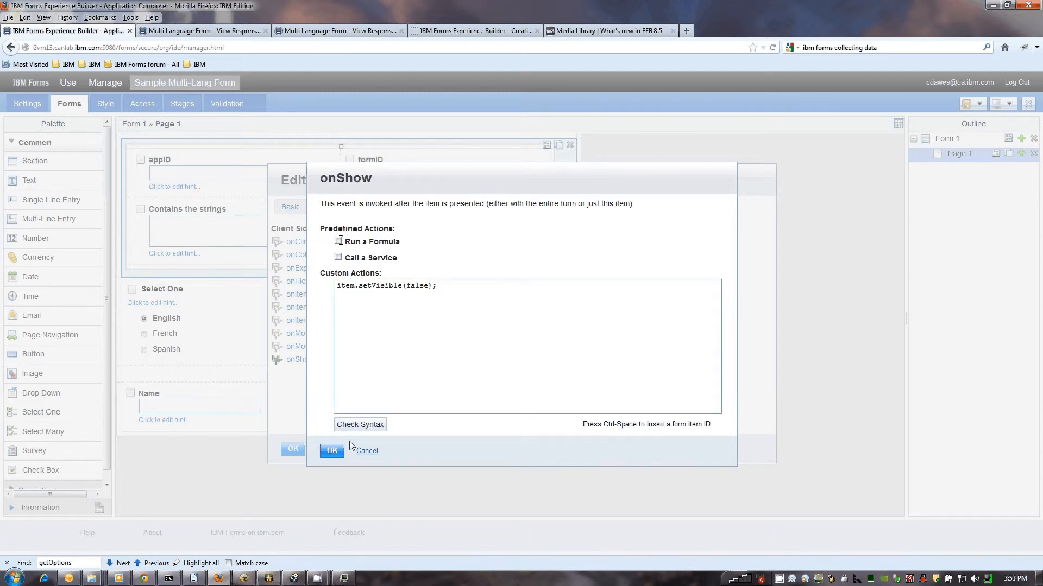
left_click(332, 451)
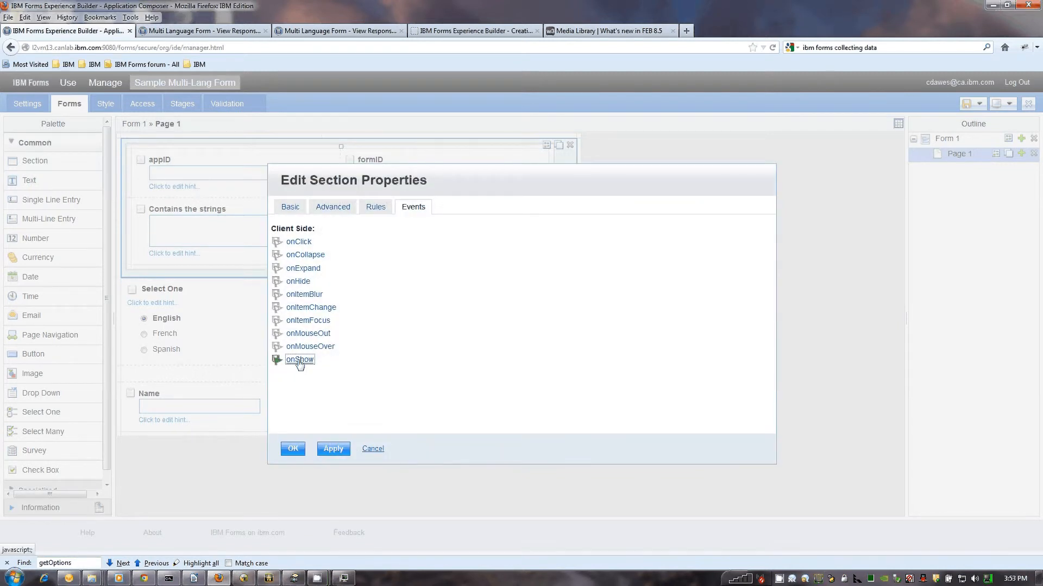
left_click(292, 449)
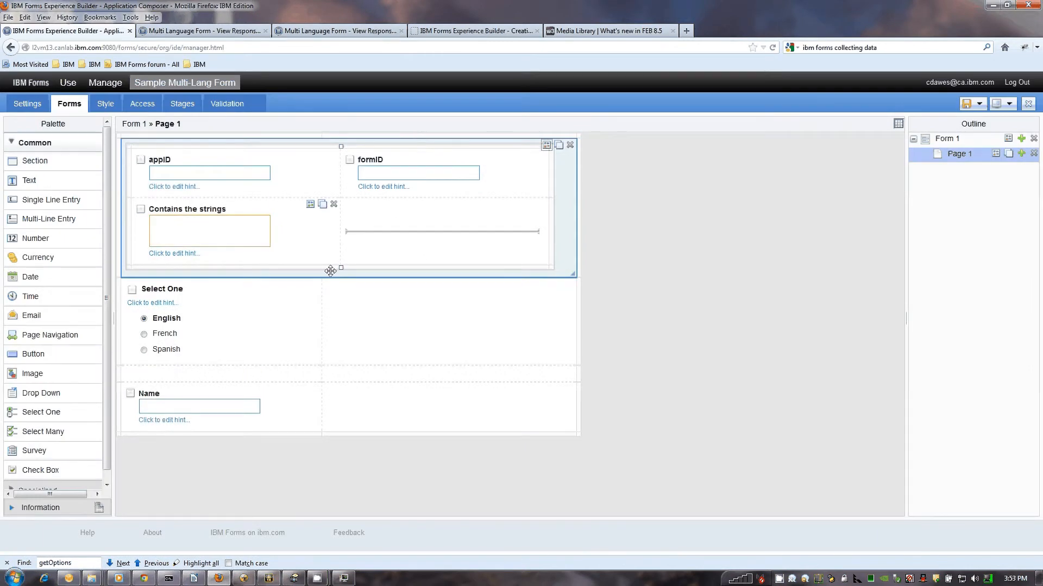
Check the application-level events and the attached application files in the settings.
left_click(289, 308)
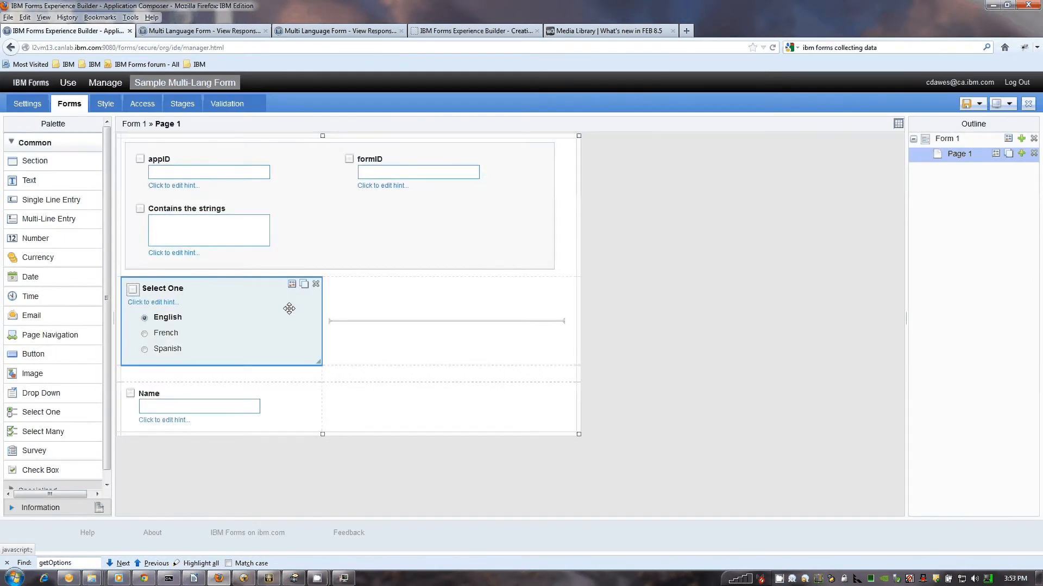
left_click(35, 108)
left_click(34, 172)
left_click(34, 152)
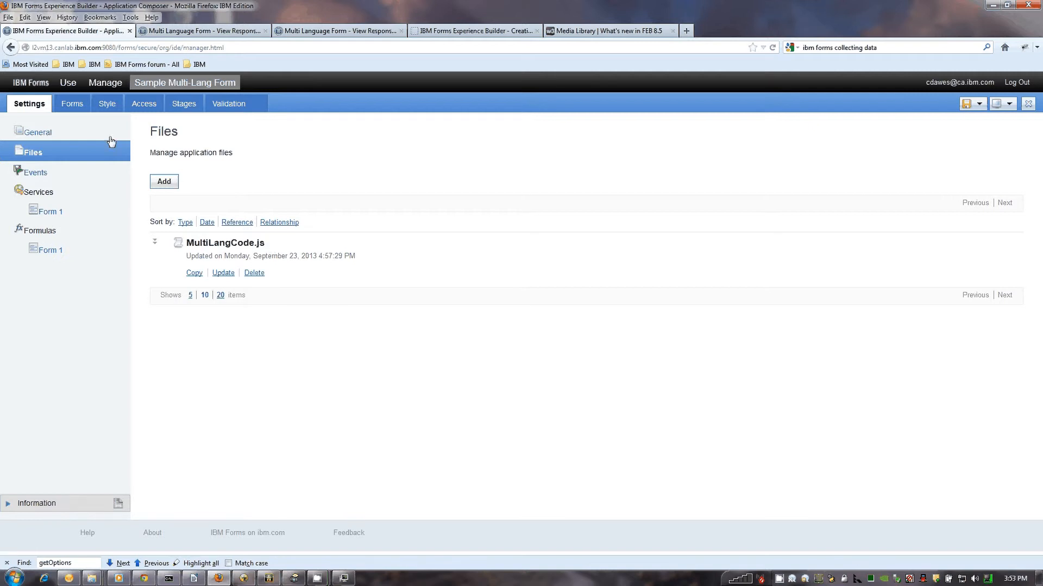
Return to the form and examine the Select One item's onItemChange code, focusing on the value passed to setLanguage.
left_click(76, 106)
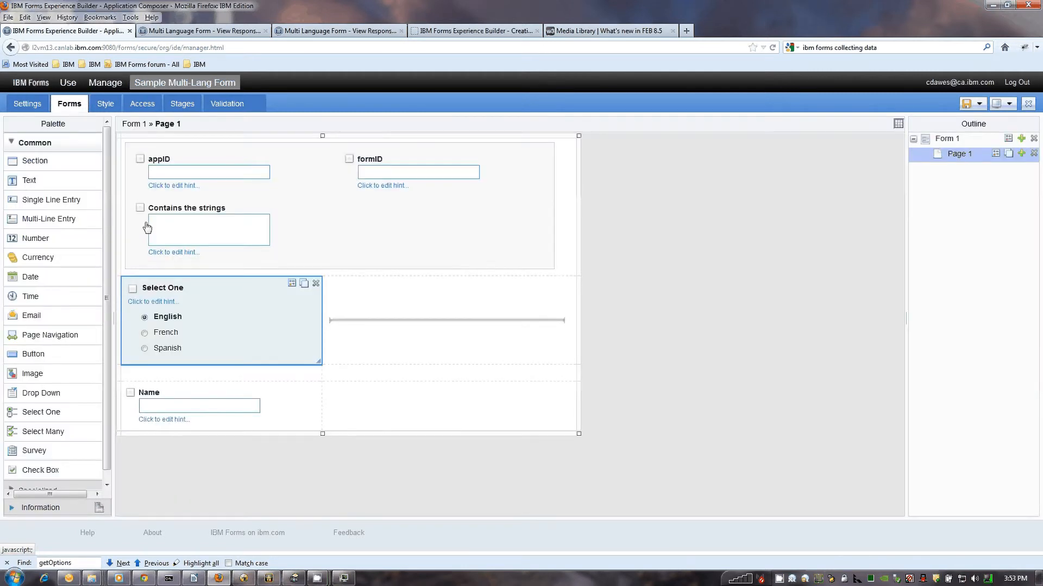
left_click(292, 284)
left_click(456, 208)
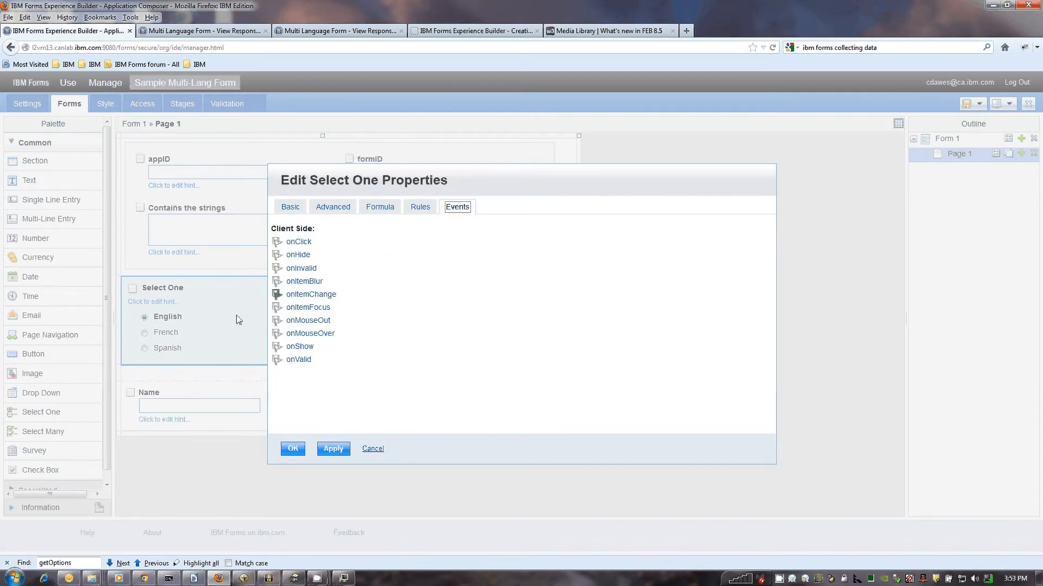
left_click(307, 294)
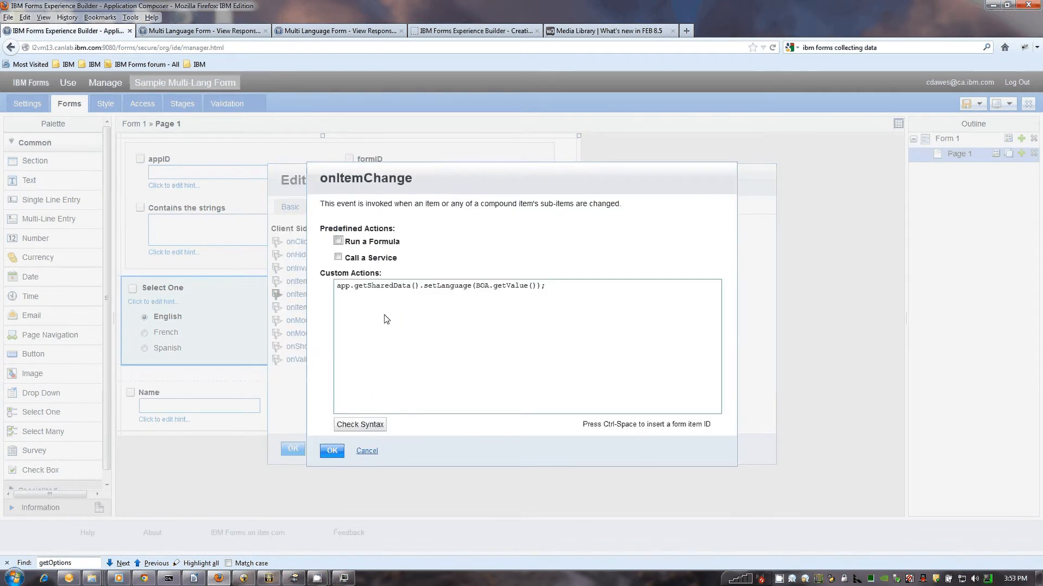
double_click(447, 288)
left_click(476, 286)
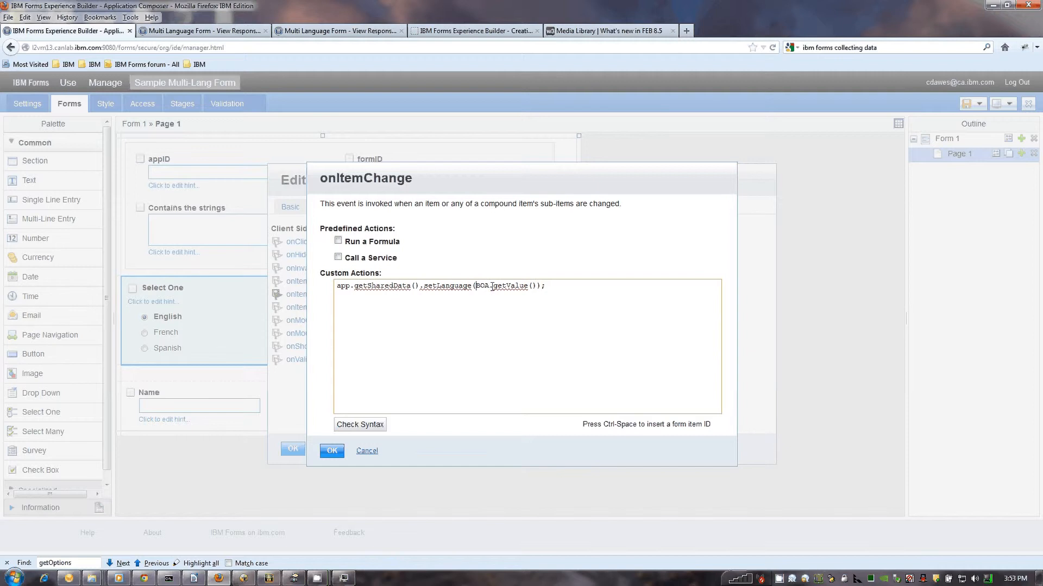
left_click(538, 288, "shift")
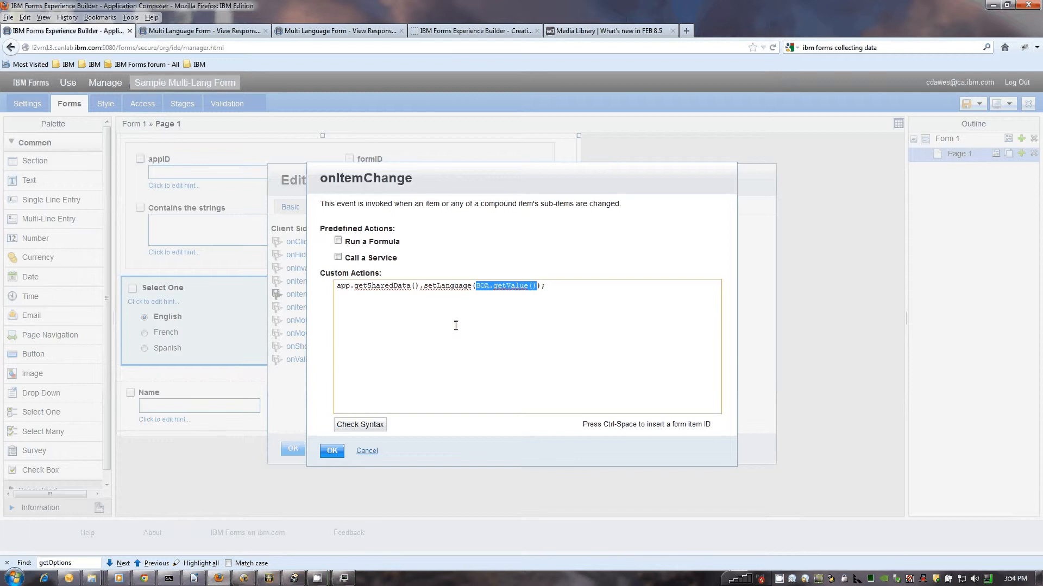
left_click(332, 454)
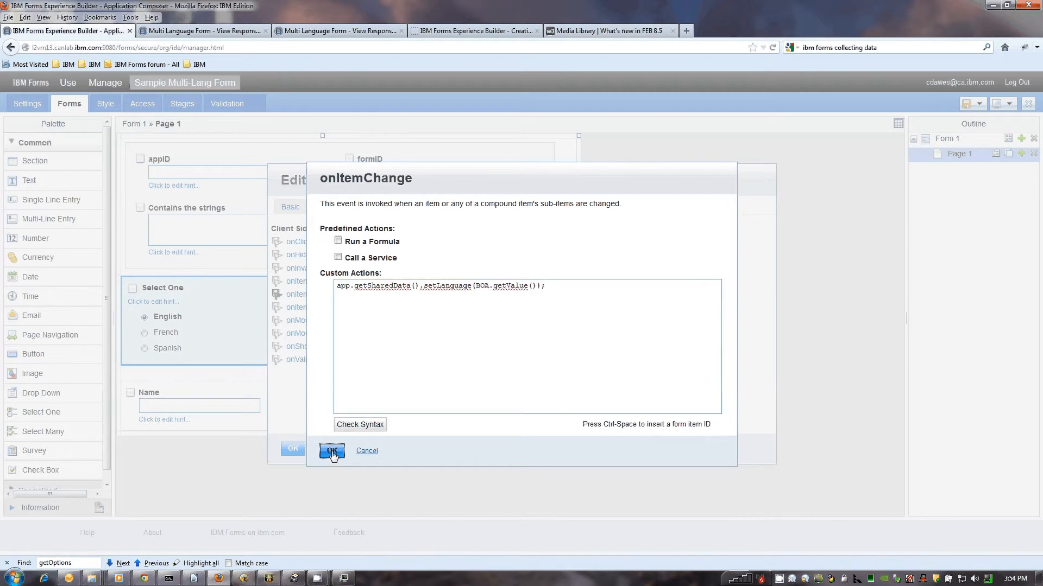
left_click(293, 450)
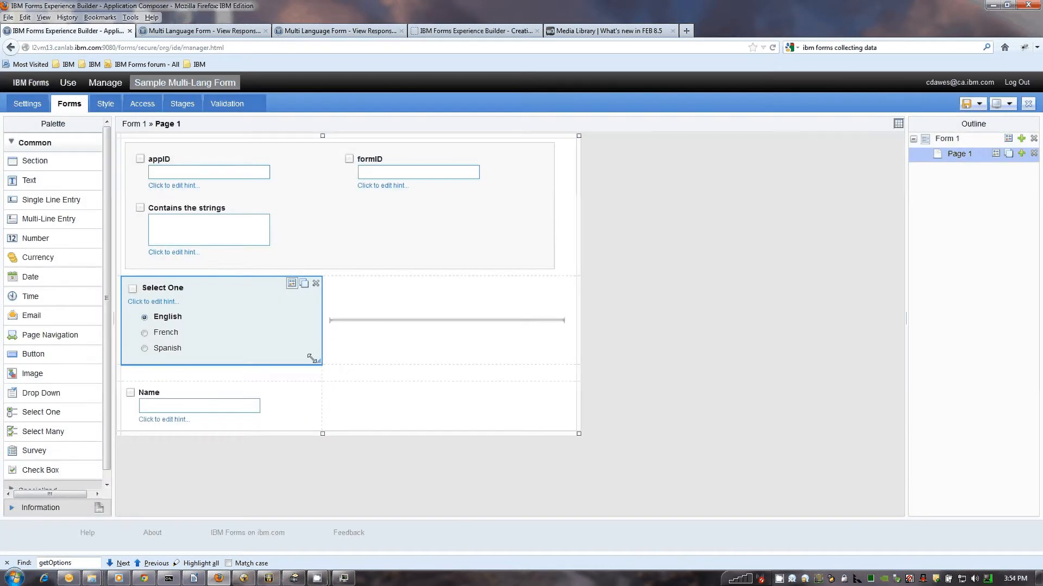
Add a single line entry in the empty cell beside the Name field and title it Sample.
left_click(361, 410)
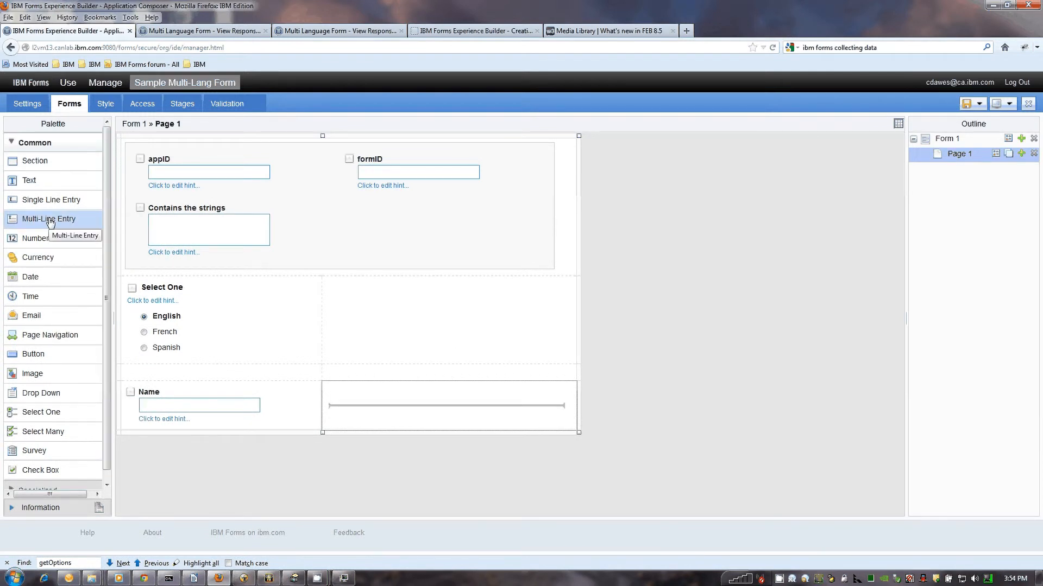
left_click_drag(45, 208, 297, 396)
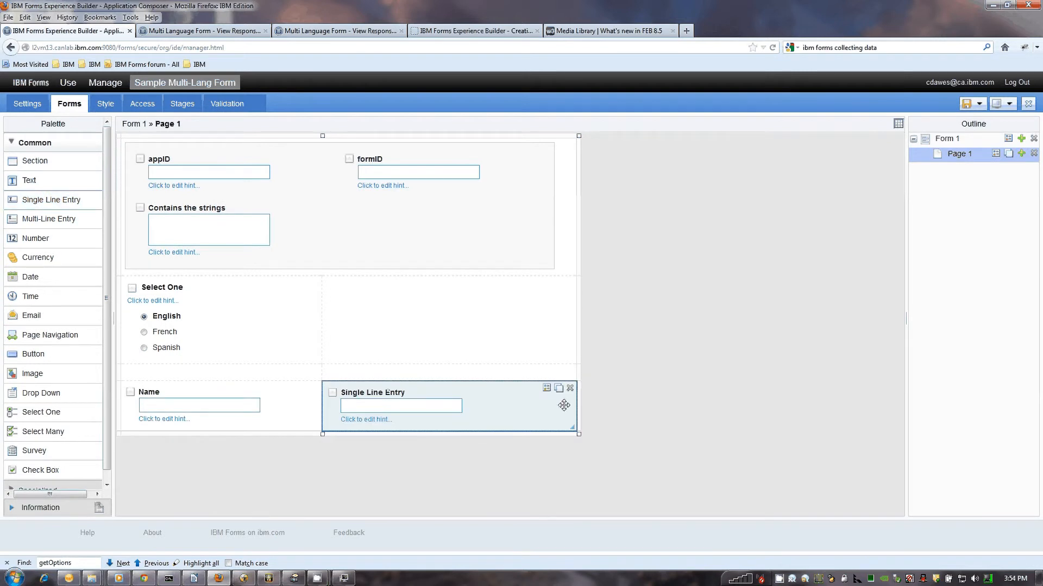
left_click(385, 393)
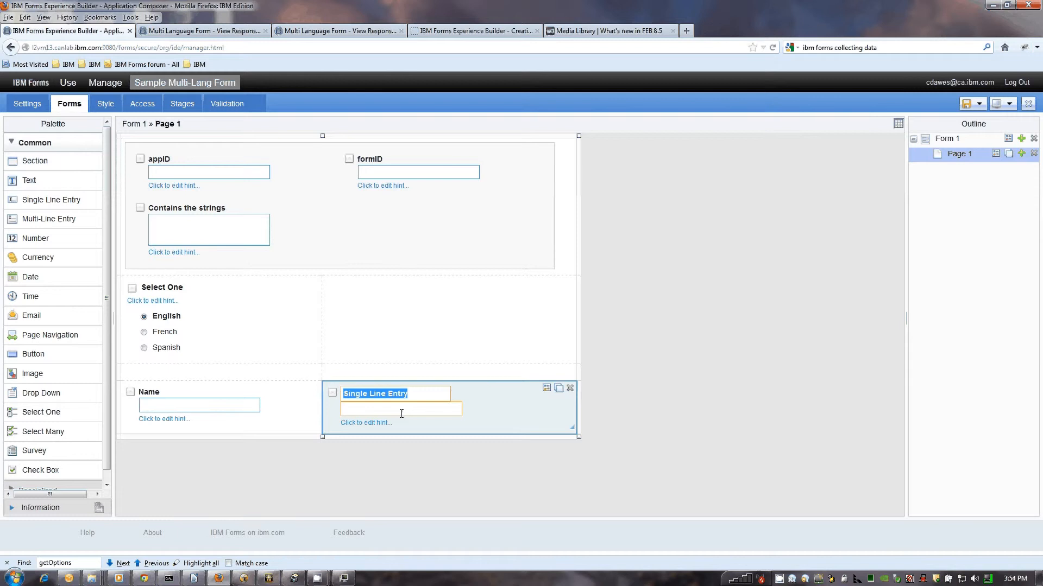
type("Sample")
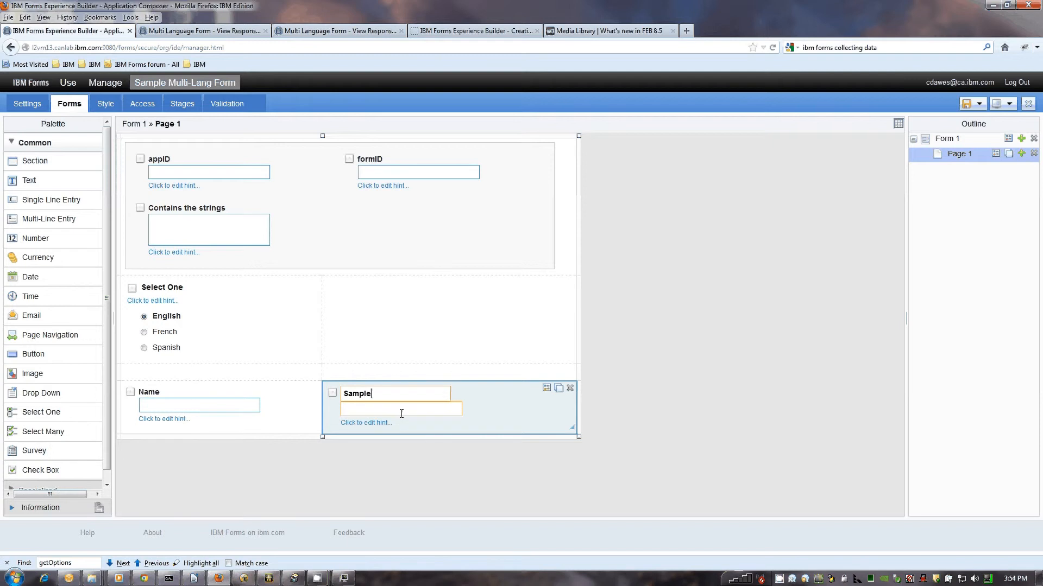
left_click(461, 345)
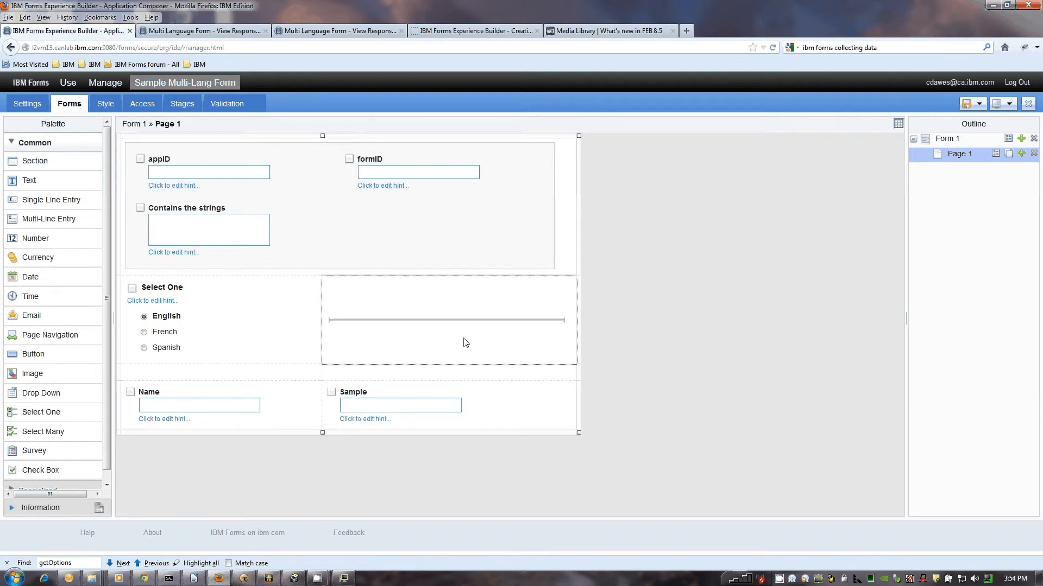
Replace the part after the F_ prefix in the new entry's ID with Sample and accept its properties.
left_click(532, 400)
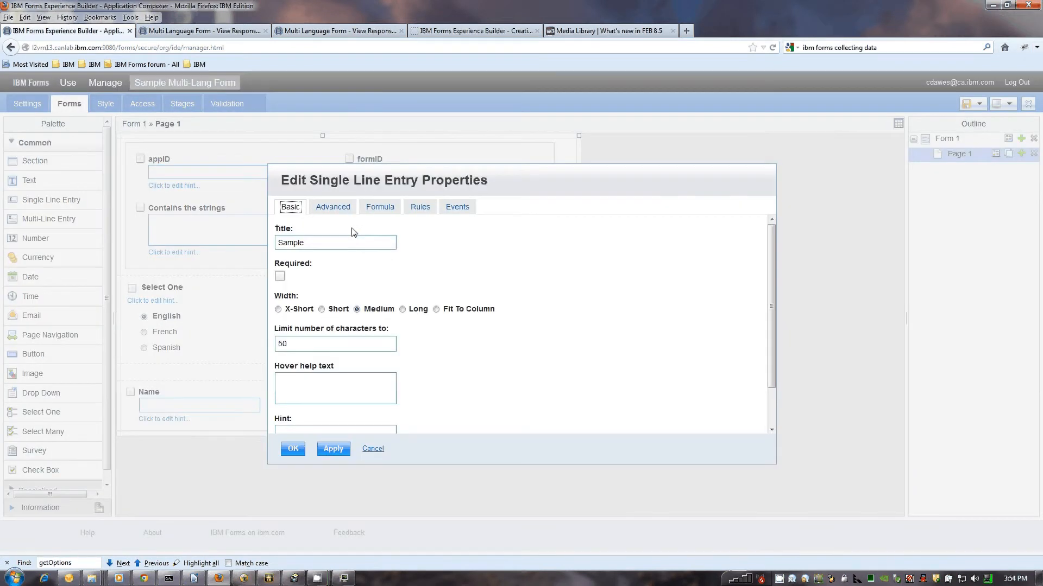
left_click(333, 207)
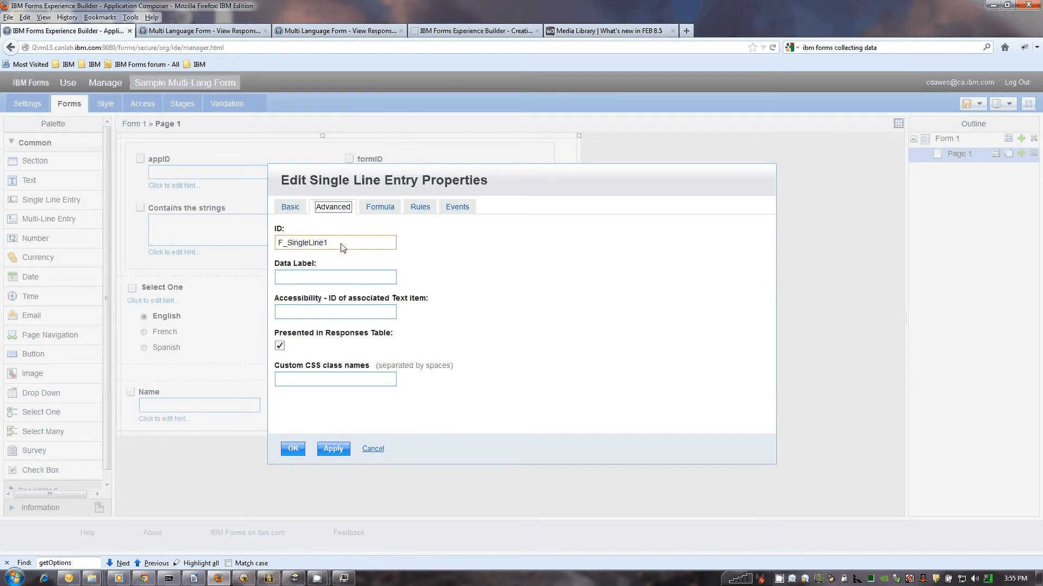
left_click_drag(343, 247, 291, 244)
type("Sample")
key("ctrl+a")
left_click(293, 449)
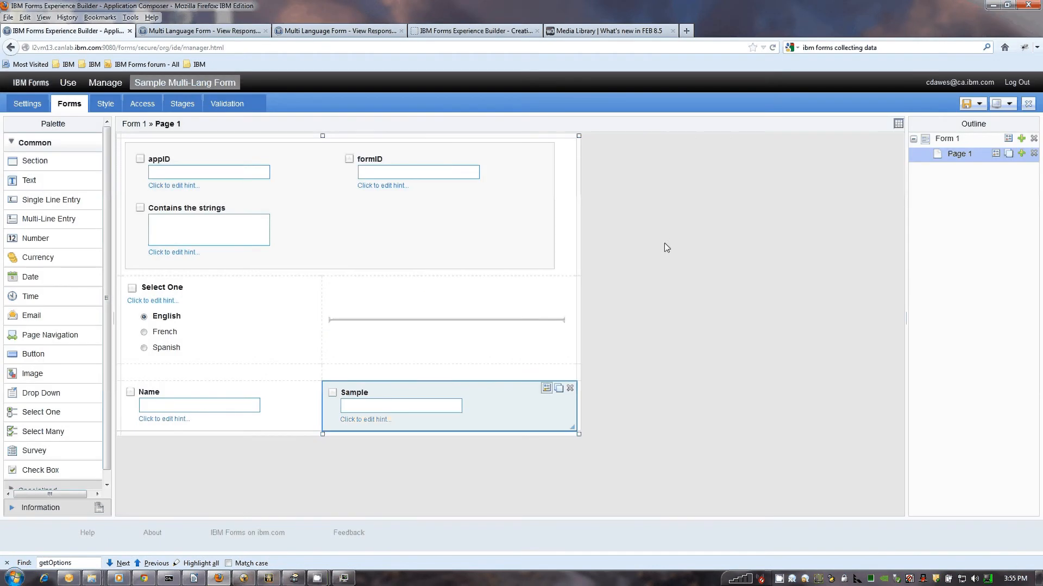
Save the application and deploy Sample Multi-Lang Form from the application manager.
left_click(967, 104)
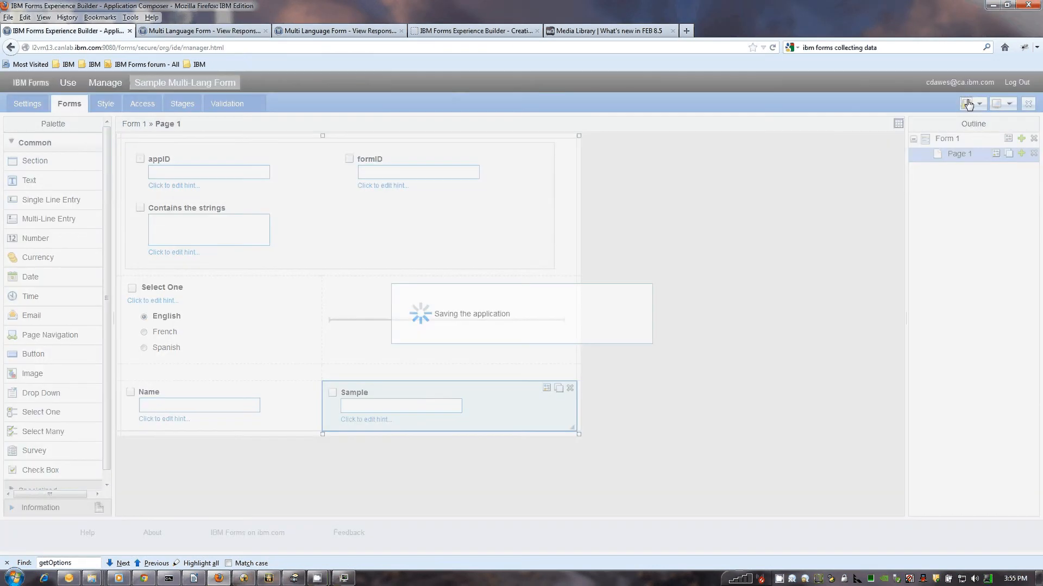
left_click(103, 85)
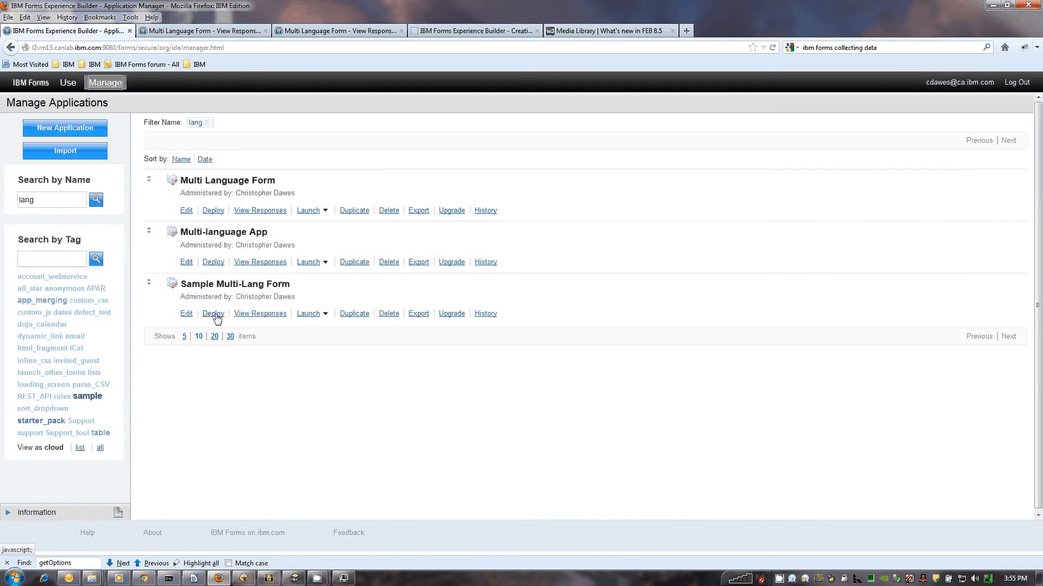
left_click(213, 315)
left_click(426, 454)
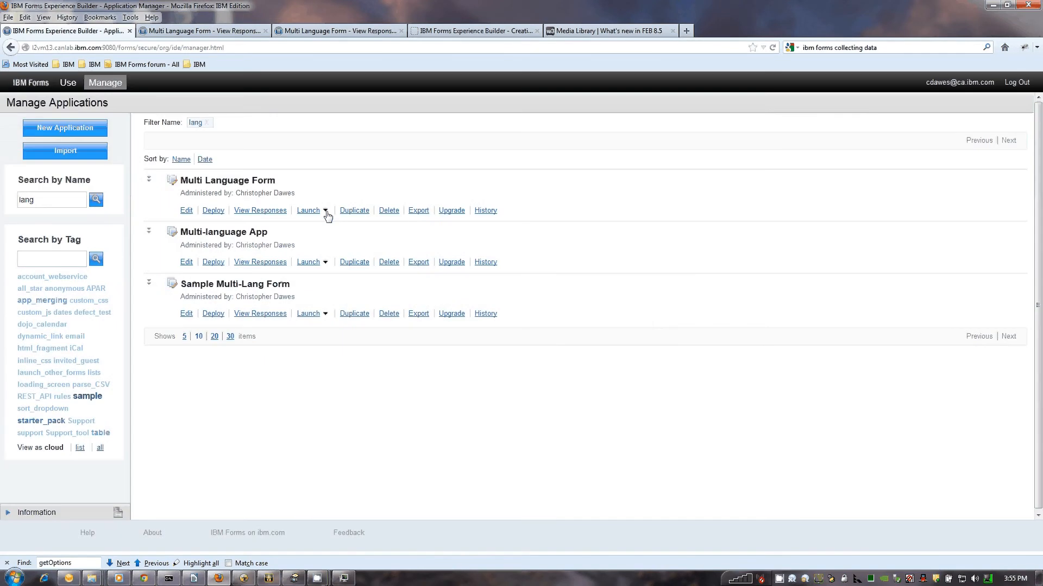
left_click(327, 213)
left_click(357, 239)
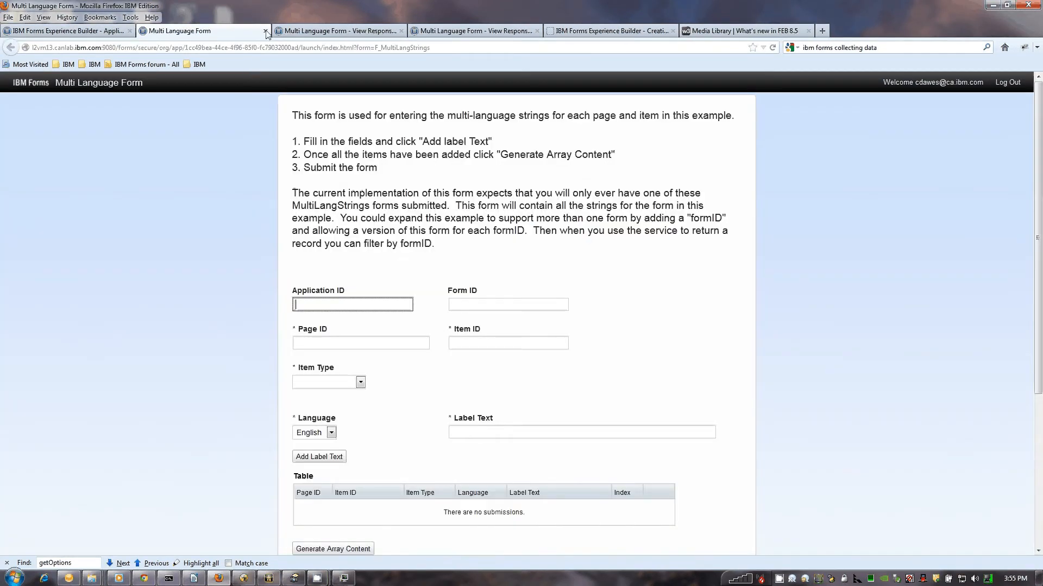
left_click(266, 32)
View the Multi Language Form responses and open the MultiLangStrings record for page P_NewPage in a widened record view.
left_click(244, 207)
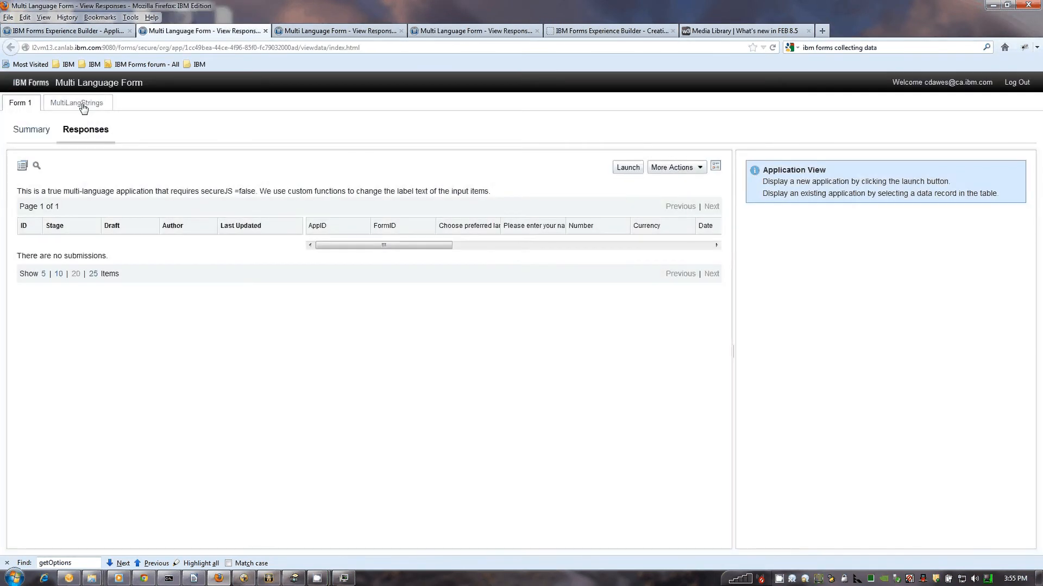
left_click(82, 103)
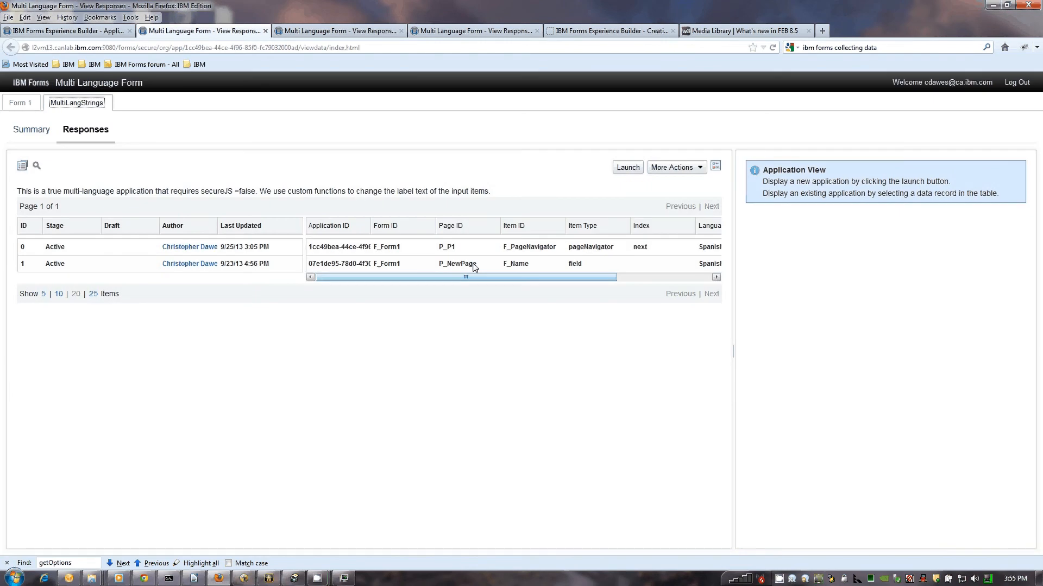
left_click(473, 265)
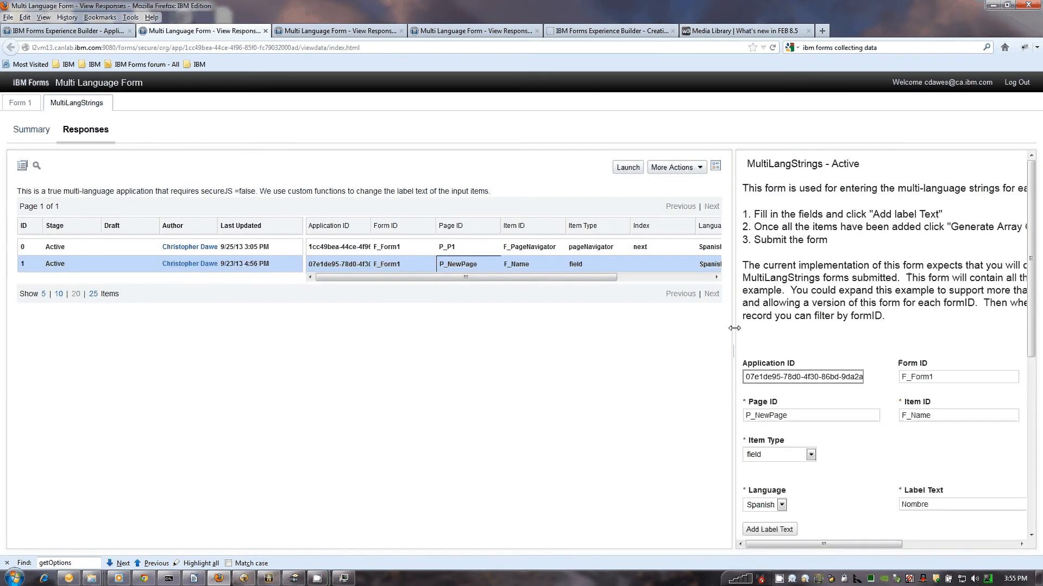
left_click(833, 415)
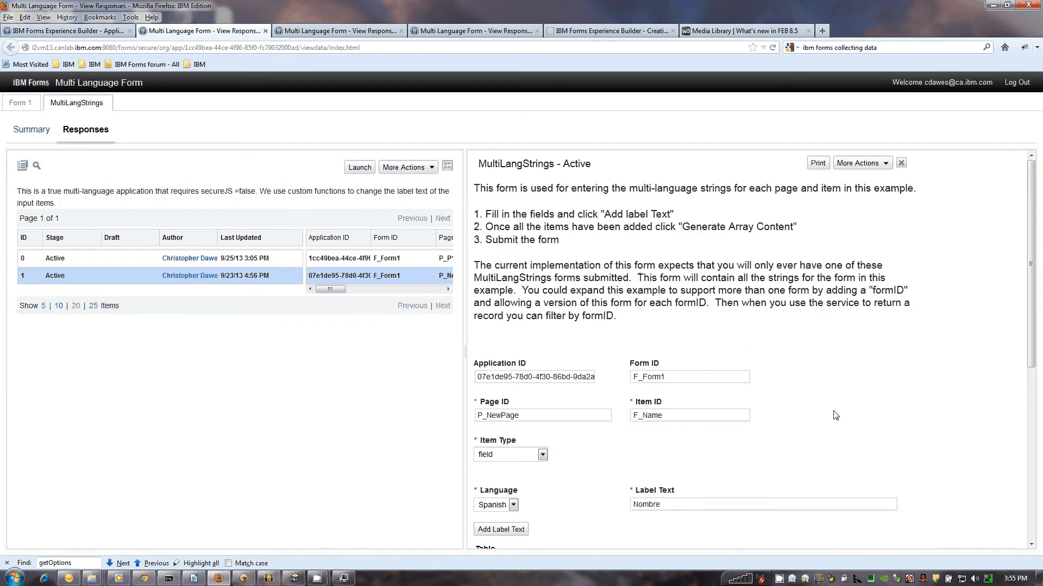
Set the record's Item ID to F_Sample and add the English label text Sample to the table.
scroll(757, 385, "down", 3)
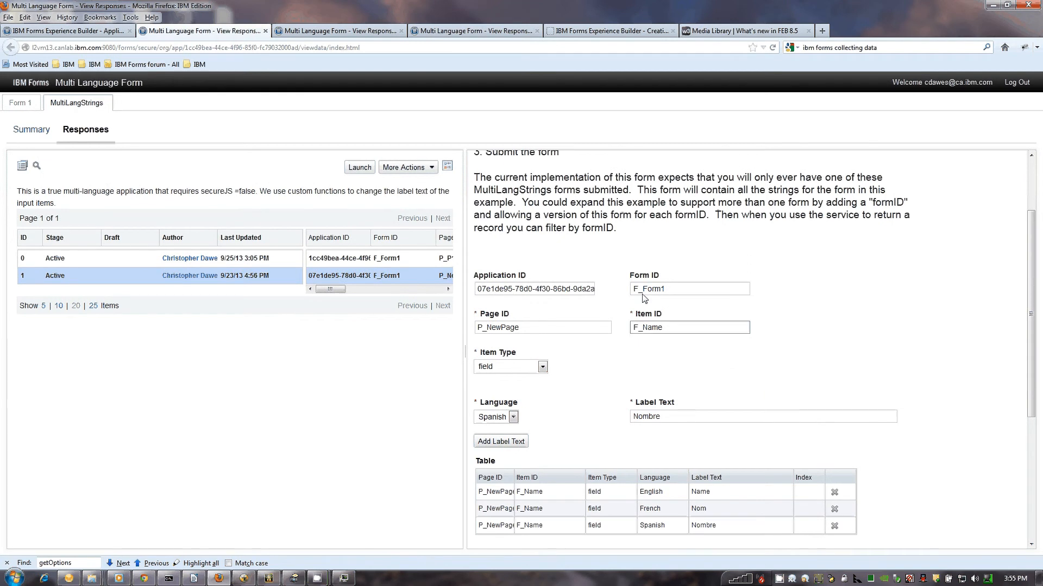
double_click(674, 330)
type("F_Sample")
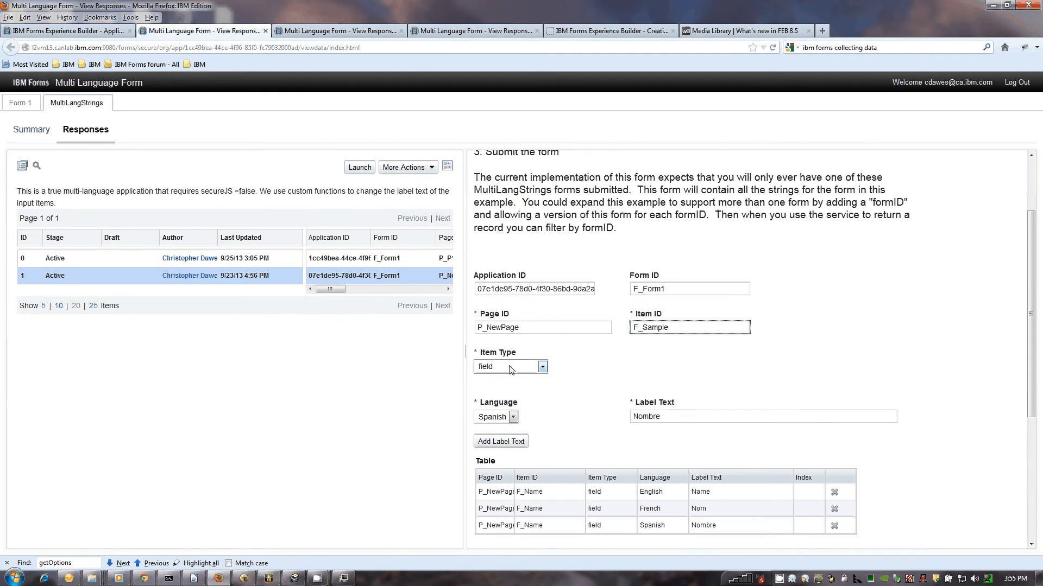
left_click(513, 417)
left_click(491, 430)
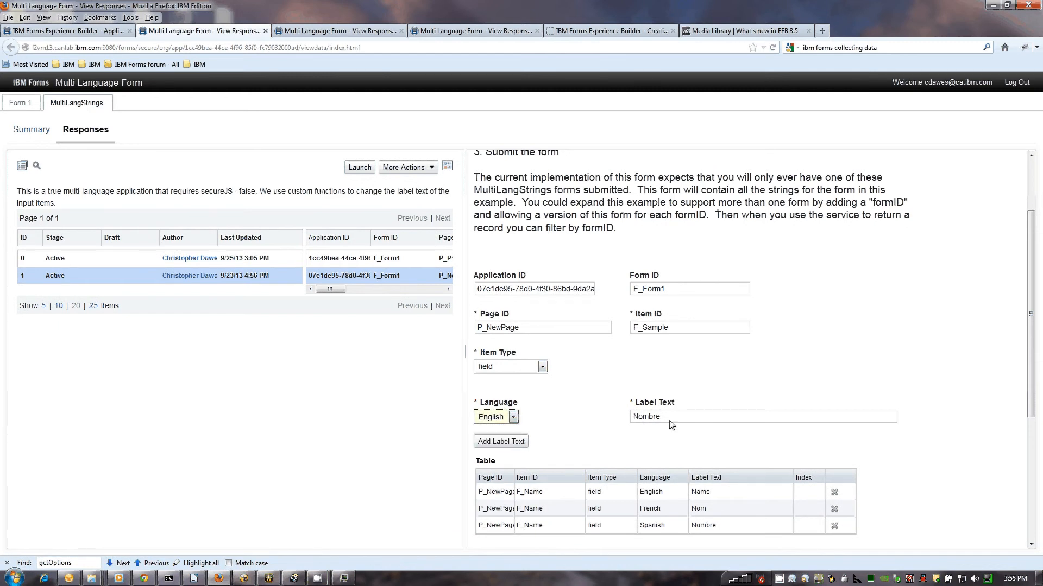
key("Tab")
type("Sample")
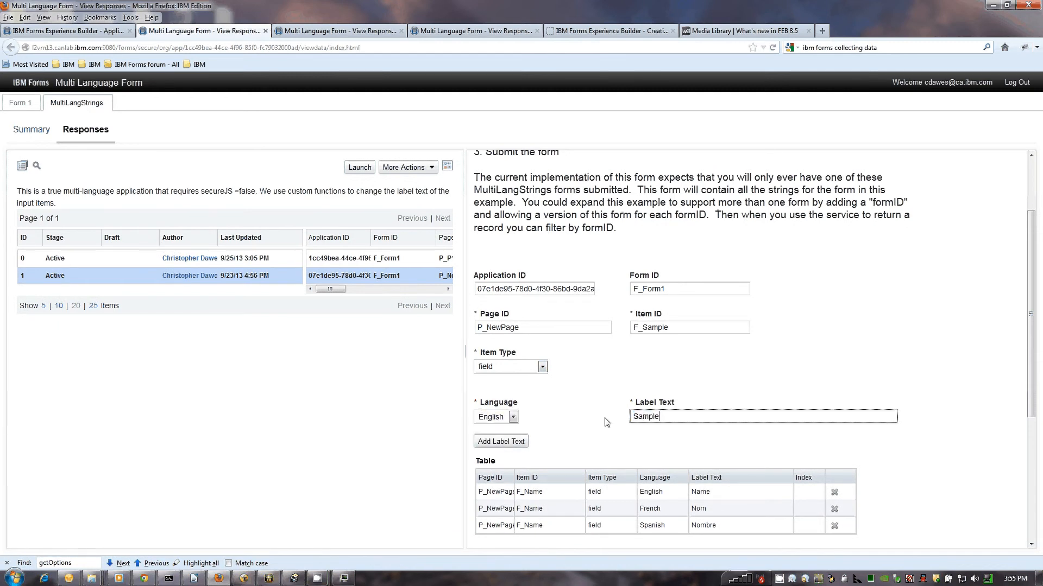
left_click(505, 441)
Add the French label text French Sample for F_Sample to the table.
left_click(514, 417)
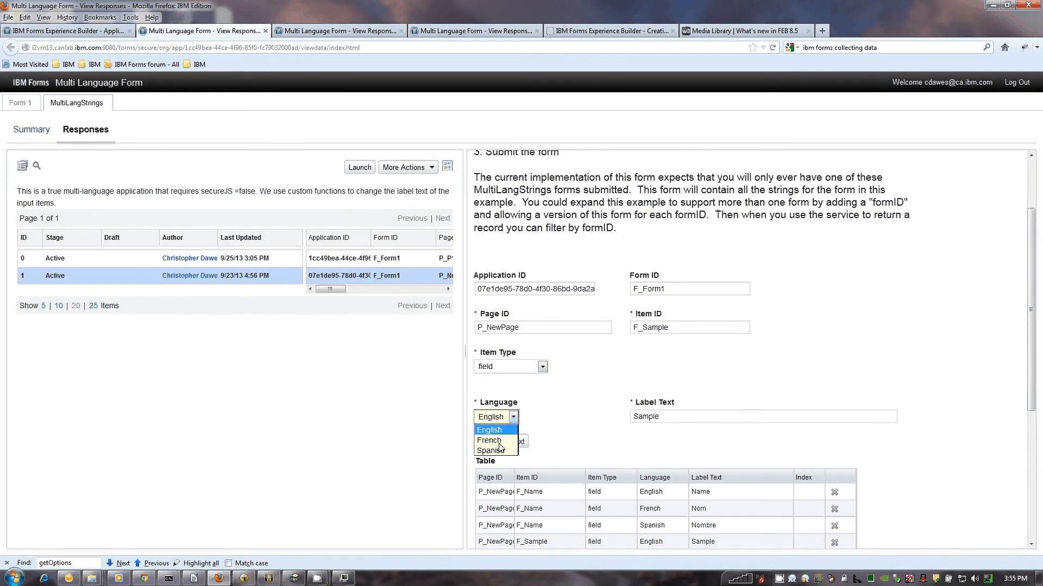
left_click(489, 440)
left_click(678, 417)
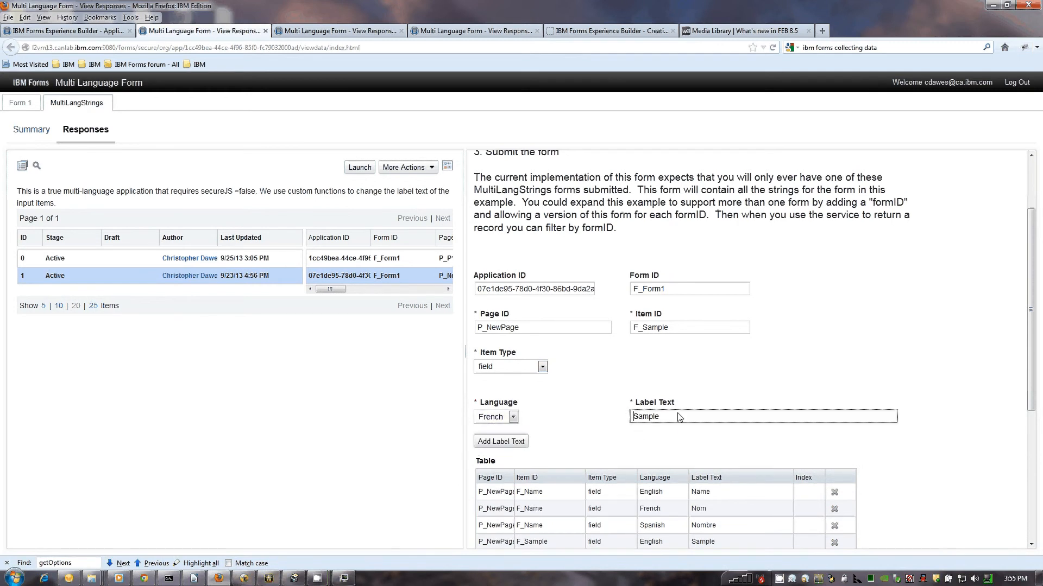
type("French")
Add the Spanish label text Spanish Sample for F_Sample to the table.
left_click(513, 417)
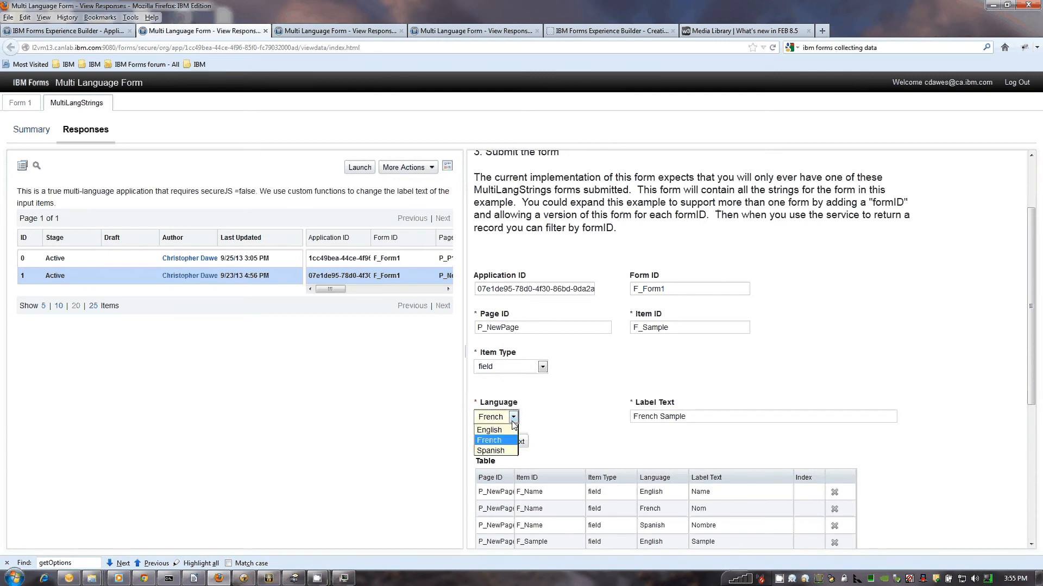
left_click(492, 451)
double_click(645, 417)
type("Spans")
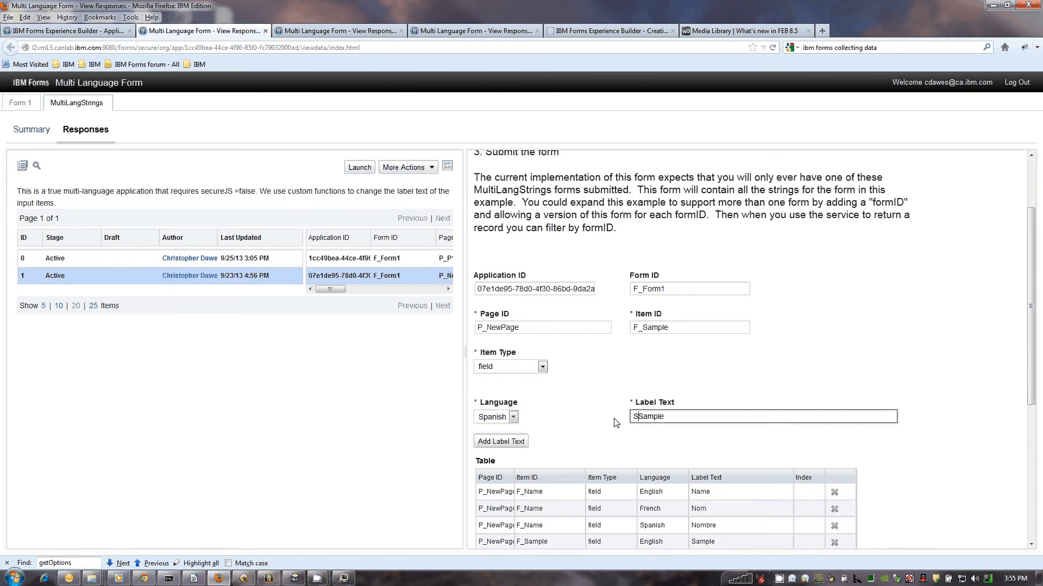
key("BackSpace")
type("ish")
key("Tab")
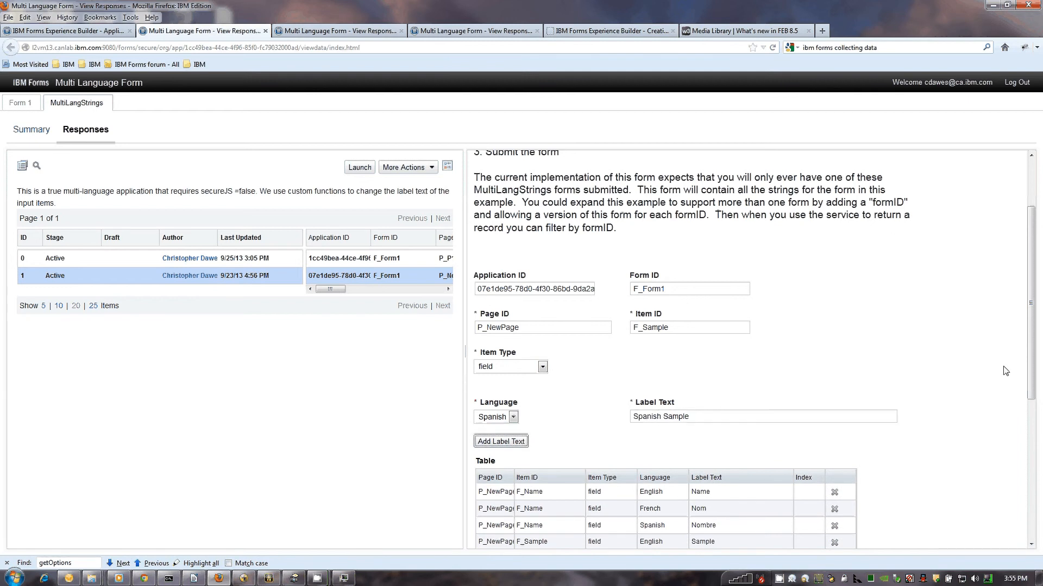
Generate the array content from the label table and submit the update to the MultiLangStrings record.
scroll(546, 370, "down", 8)
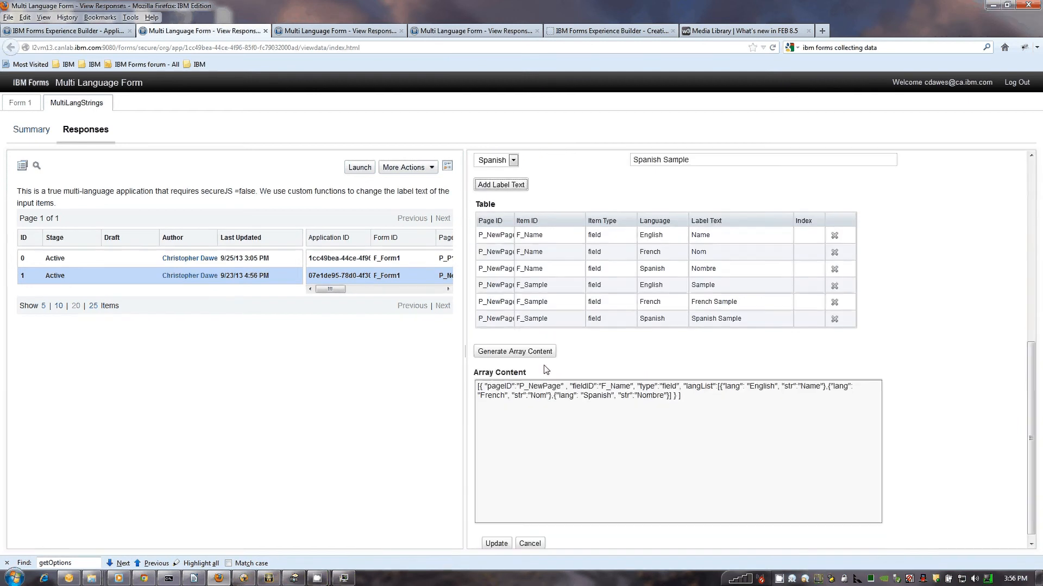
left_click(534, 353)
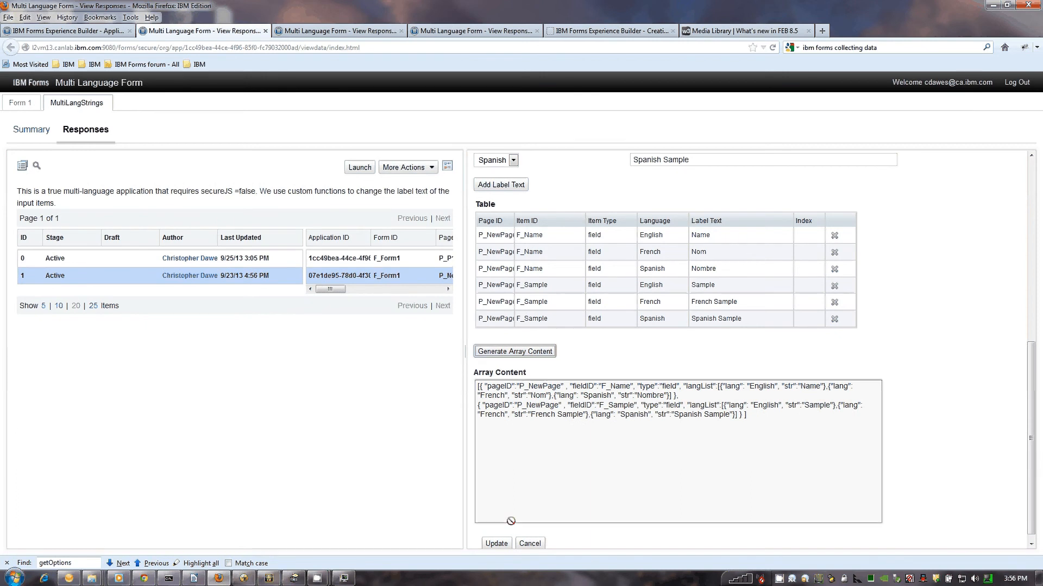
left_click(501, 545)
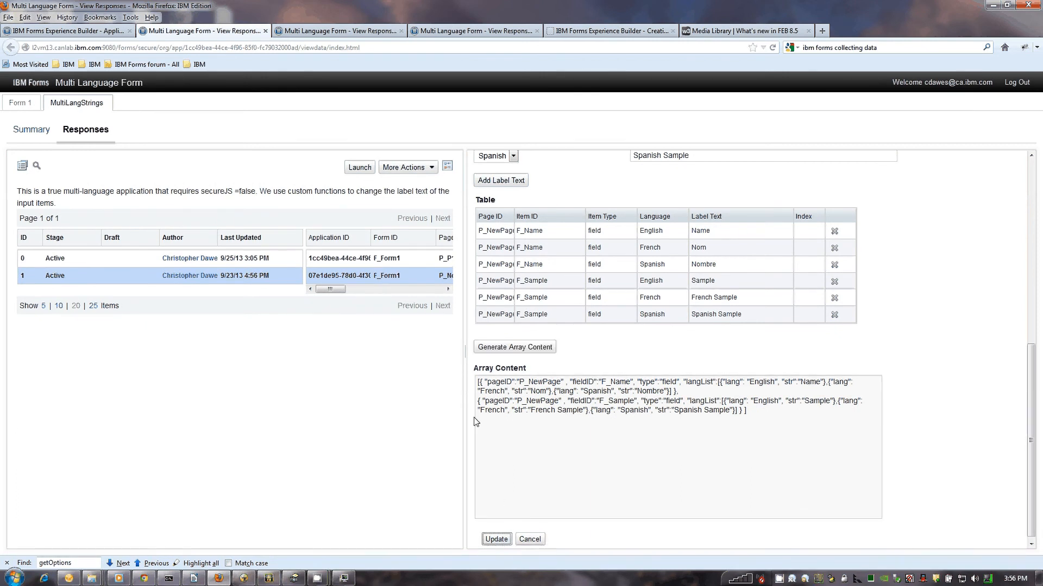
left_click(532, 303)
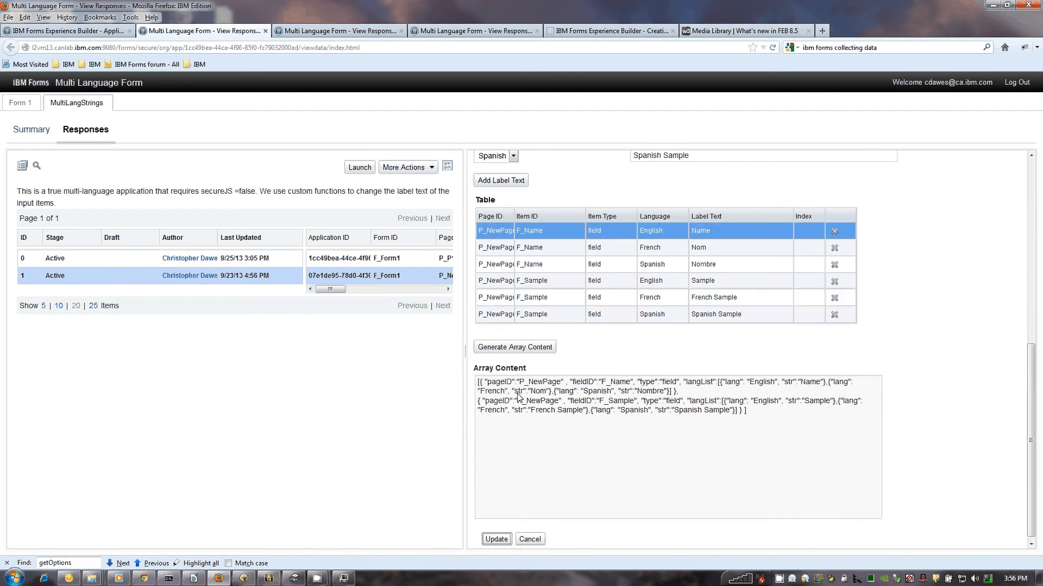
left_click(496, 539)
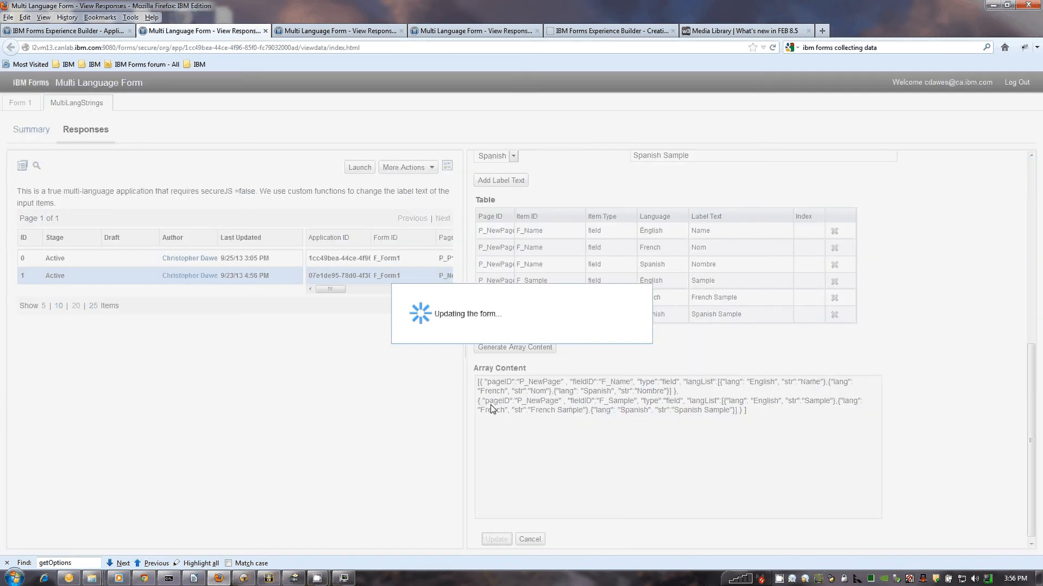
left_click(409, 329)
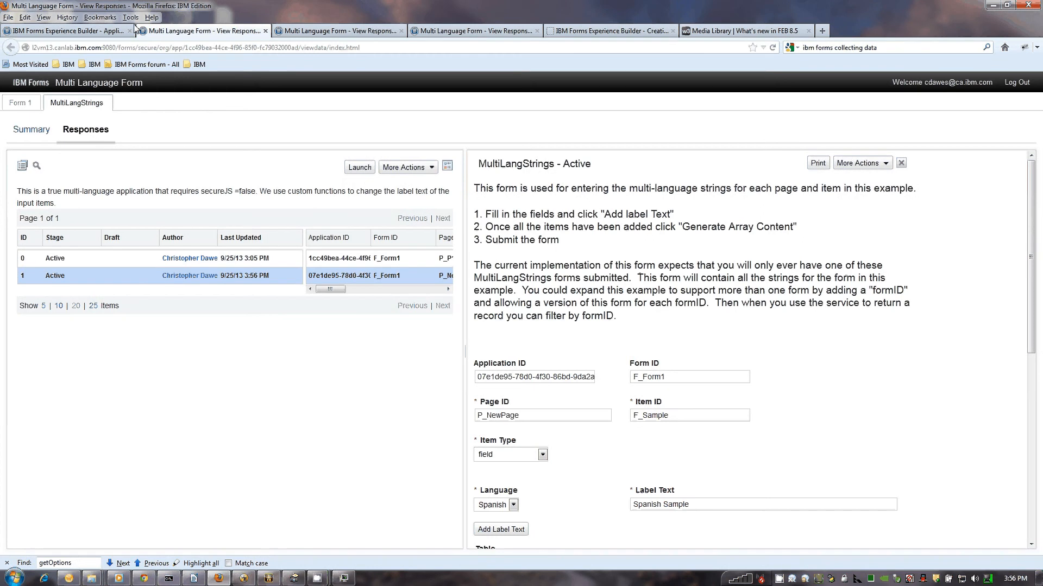
Launch Sample Multi-Lang Form from the application manager and test its labels in French and Spanish.
left_click(96, 31)
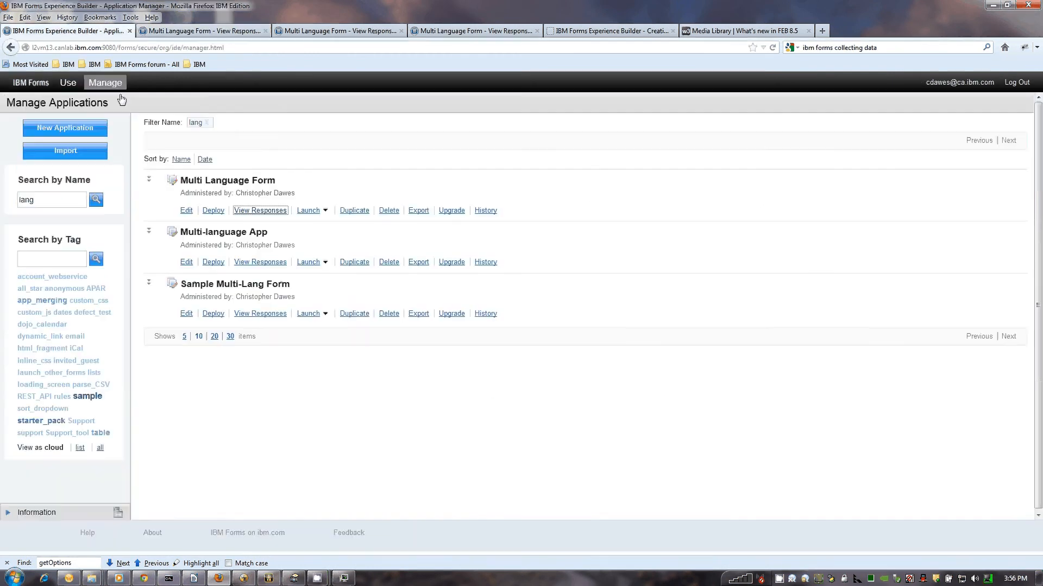
left_click(308, 314)
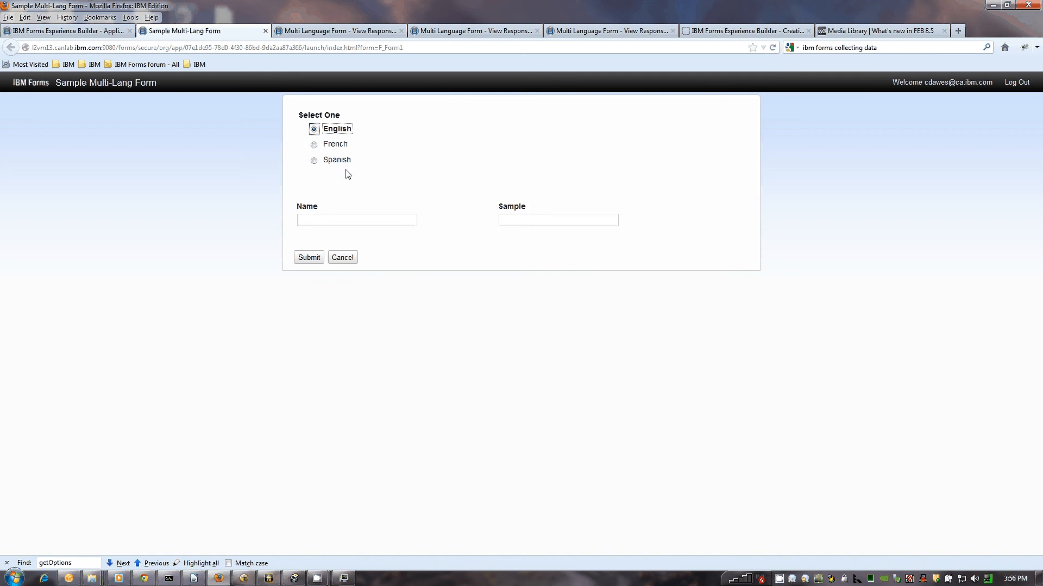
left_click(315, 145)
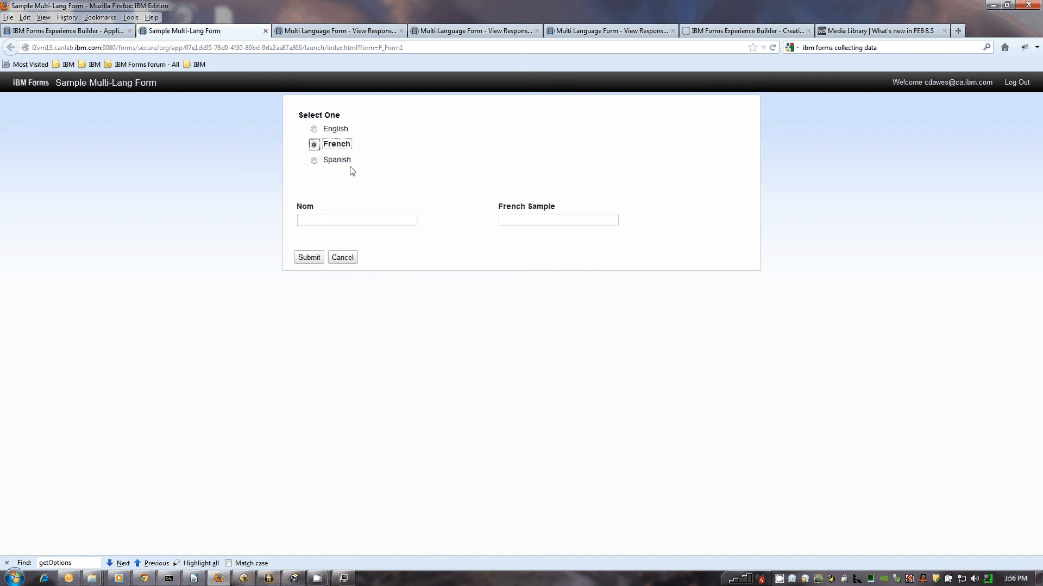
left_click(314, 160)
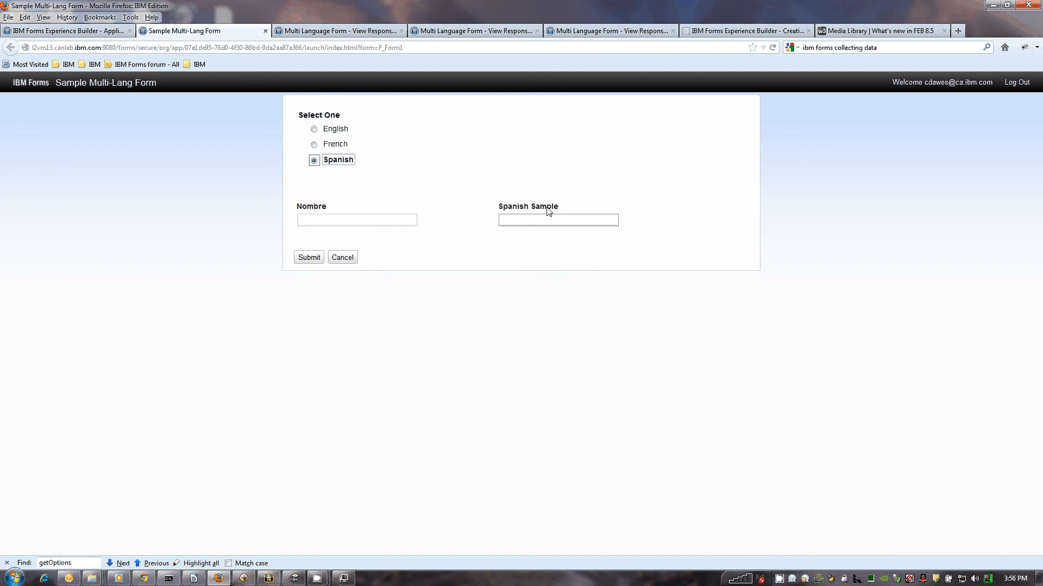